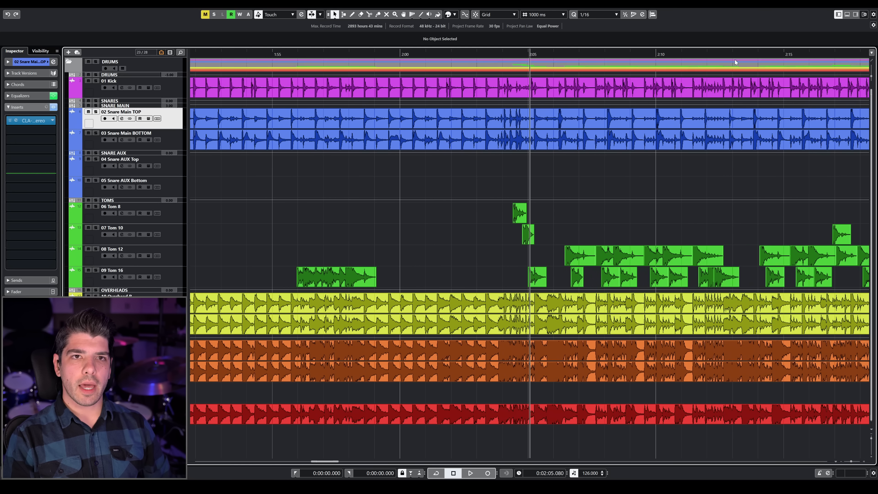
# - Solo the TOMS group and play the tom section from about 2:05.8
pyautogui.click(718, 54)
pyautogui.press('g')
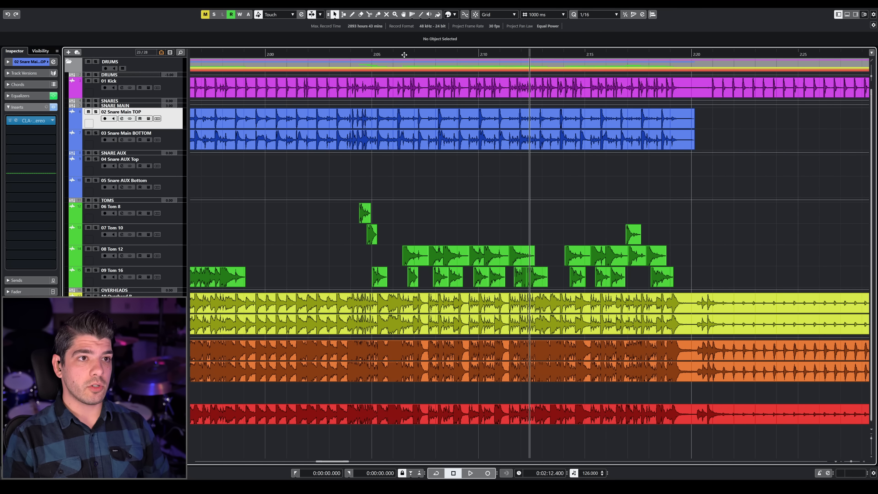
pyautogui.click(389, 53)
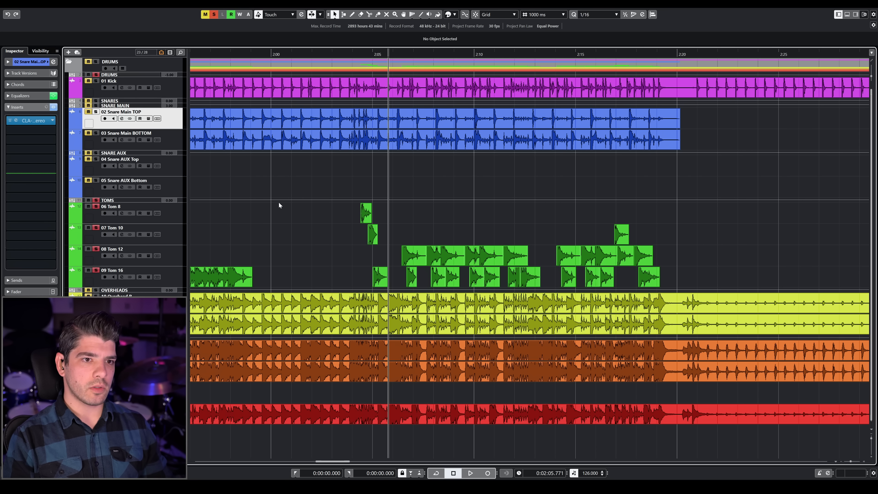
pyautogui.press('space')
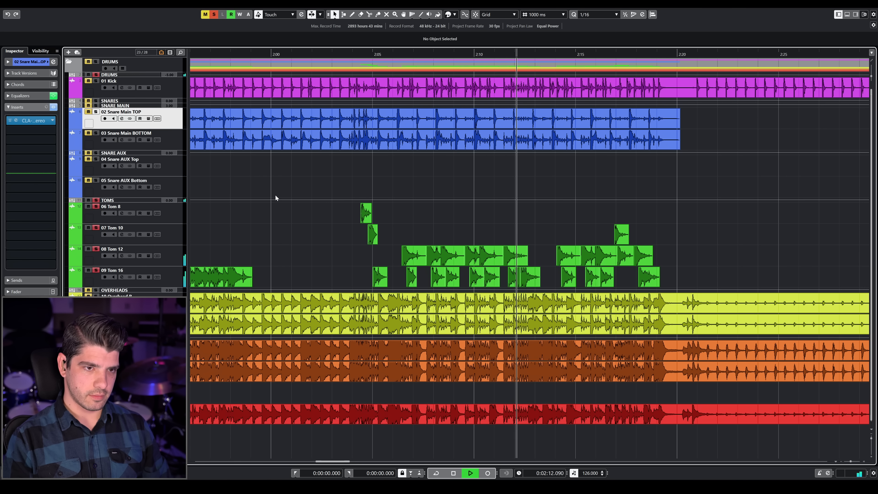
pyautogui.press('g')
pyautogui.press('g')
pyautogui.press('g')
pyautogui.press('space')
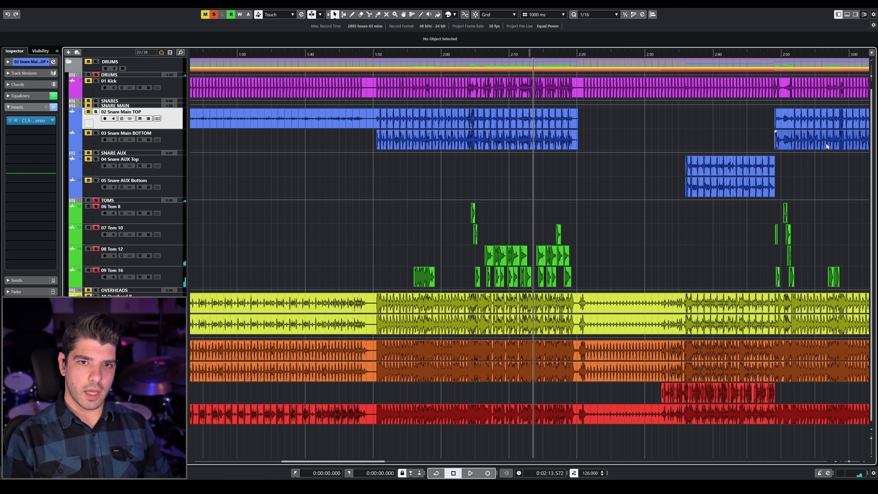
# - Play the soloed toms through the tom fill from about 2:48.7
pyautogui.press('g')
pyautogui.click(714, 54)
pyautogui.press('h')
pyautogui.press('h')
pyautogui.press('h')
pyautogui.press('h')
pyautogui.press('h')
pyautogui.press('h')
pyautogui.press('h')
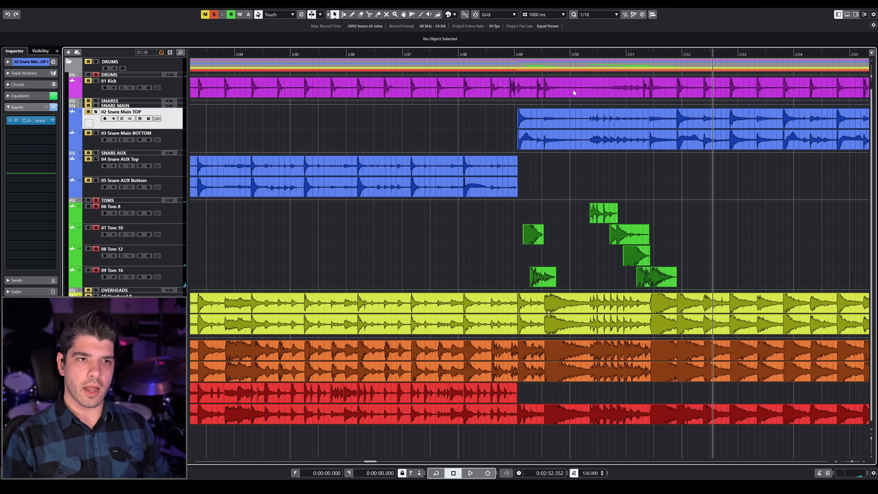
pyautogui.hscroll(-2, 497, 54)
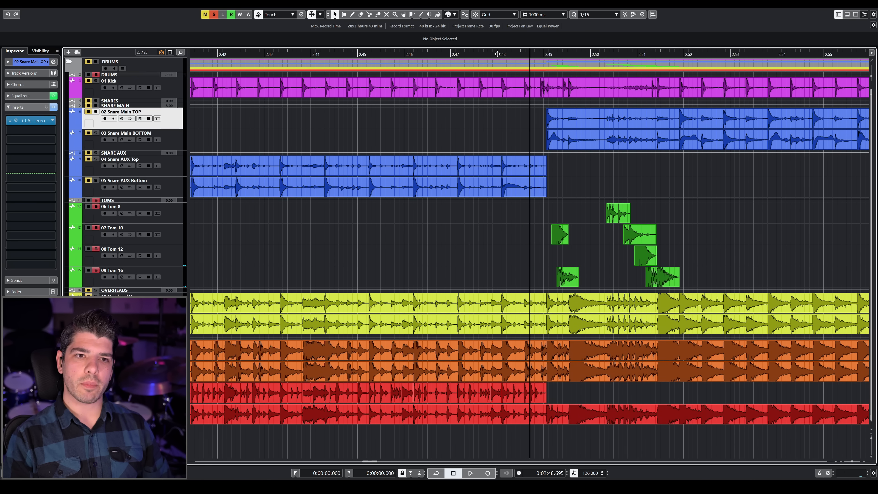
pyautogui.press('space')
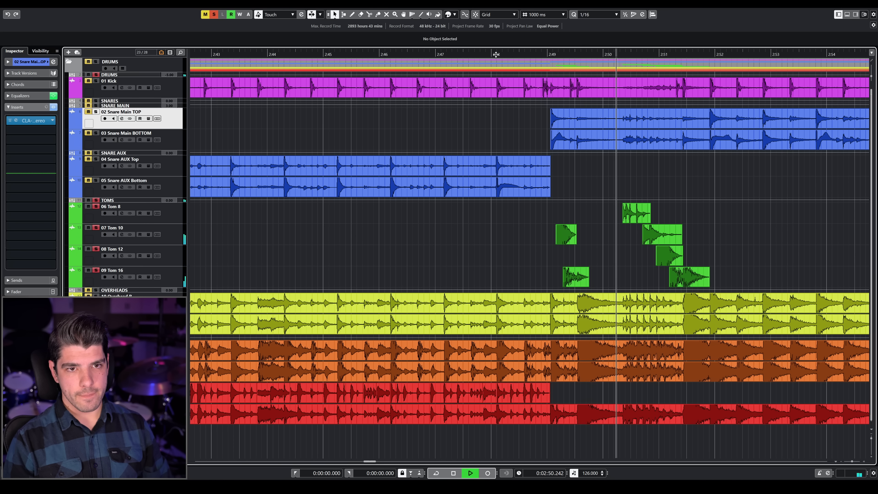
pyautogui.press('space')
# - Extend the ends of the Tom 8, 10, 12 and 16 fill clips after 2:50 to between about 2:54.4 and 2:55.7
pyautogui.press('g')
pyautogui.press('g')
pyautogui.press('g')
pyautogui.press('g')
pyautogui.press('g')
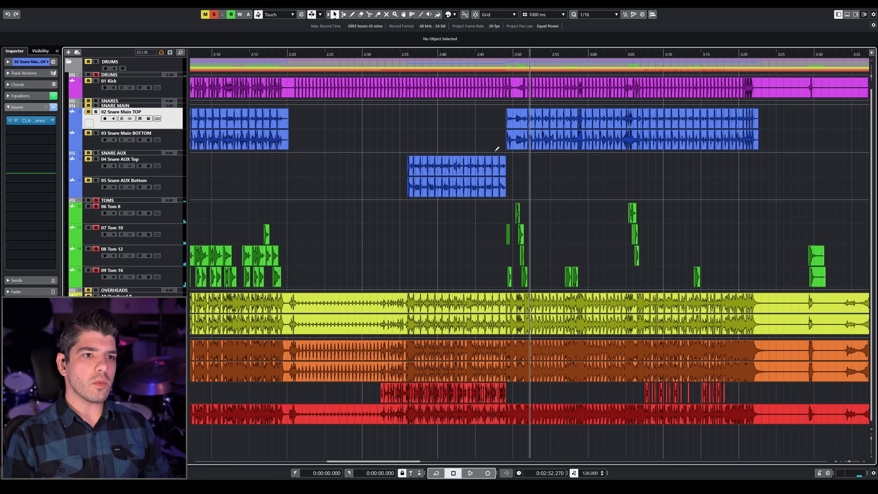
pyautogui.moveTo(531, 54); pyautogui.dragTo(528, 75)
pyautogui.moveTo(396, 222); pyautogui.dragTo(643, 222)
pyautogui.click(432, 243)
pyautogui.moveTo(432, 243); pyautogui.dragTo(697, 239)
pyautogui.moveTo(435, 260); pyautogui.dragTo(712, 261)
pyautogui.click(466, 285)
pyautogui.moveTo(466, 286); pyautogui.dragTo(731, 285)
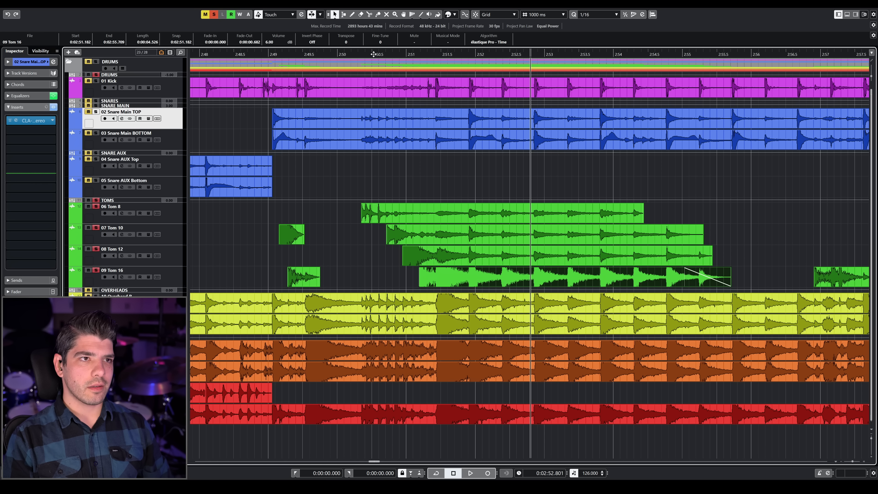
# - Play the lengthened tom clips, first with the toms soloed and then with the full drum kit
pyautogui.click(391, 54)
pyautogui.press('space')
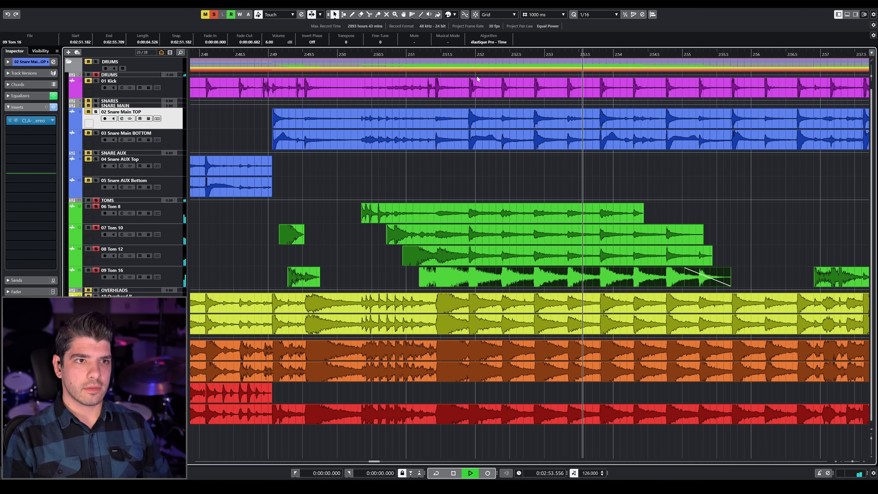
pyautogui.press('space')
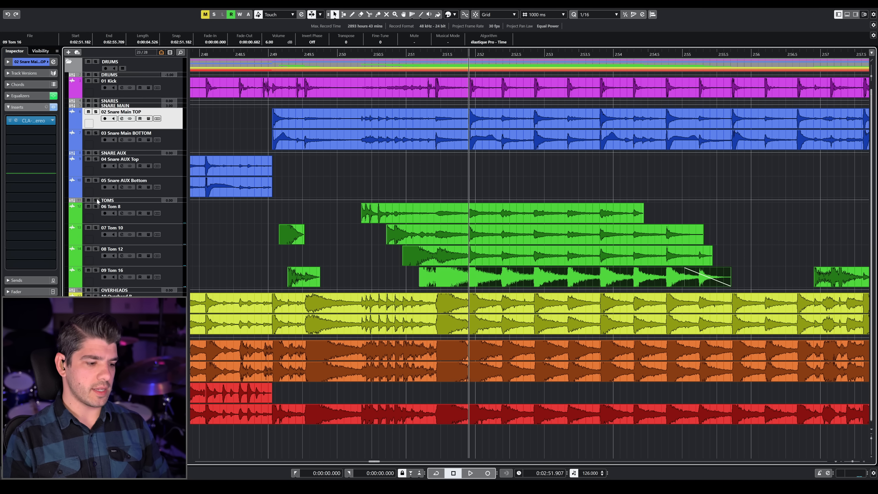
pyautogui.press('space')
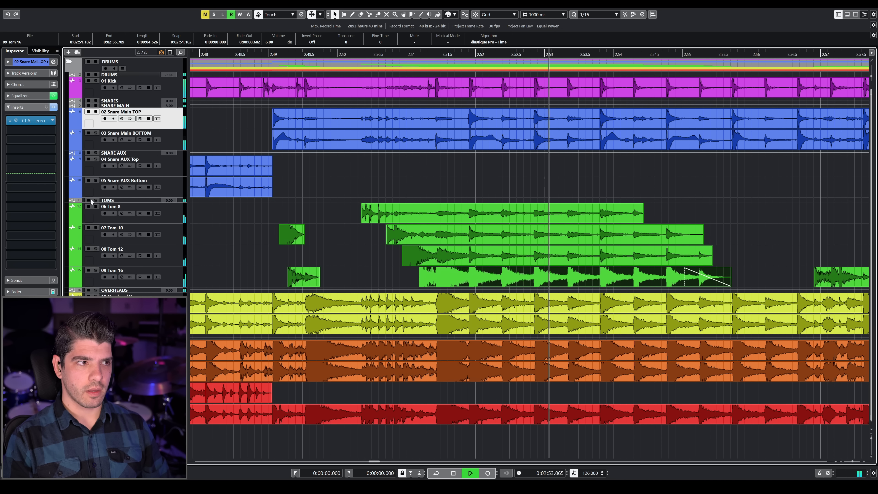
pyautogui.press('space')
pyautogui.press('g')
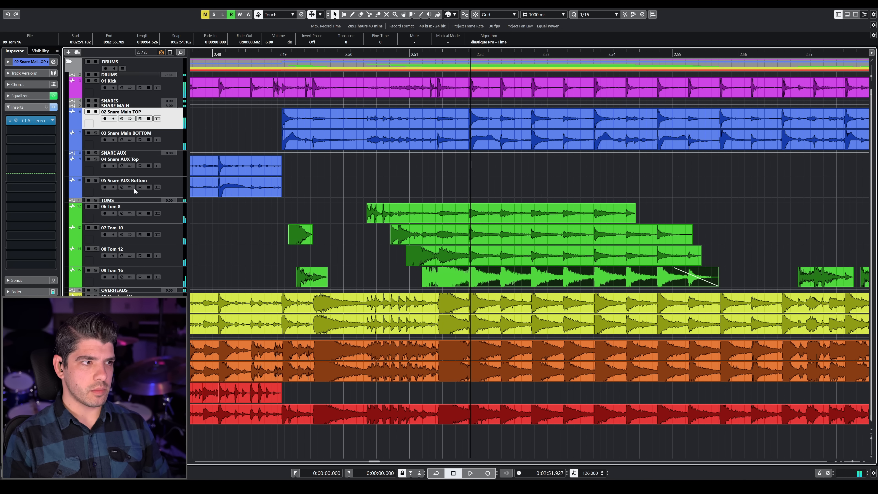
# - Mute the TOMS group and play the kit, then solo the main snare tracks and play them from about 2:51.2
pyautogui.click(89, 200)
pyautogui.press('space')
pyautogui.press('space')
pyautogui.click(425, 53)
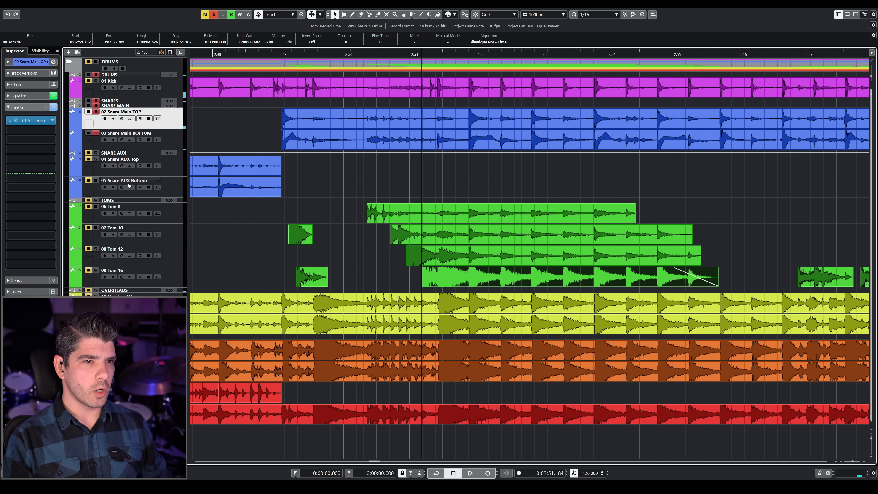
pyautogui.press('space')
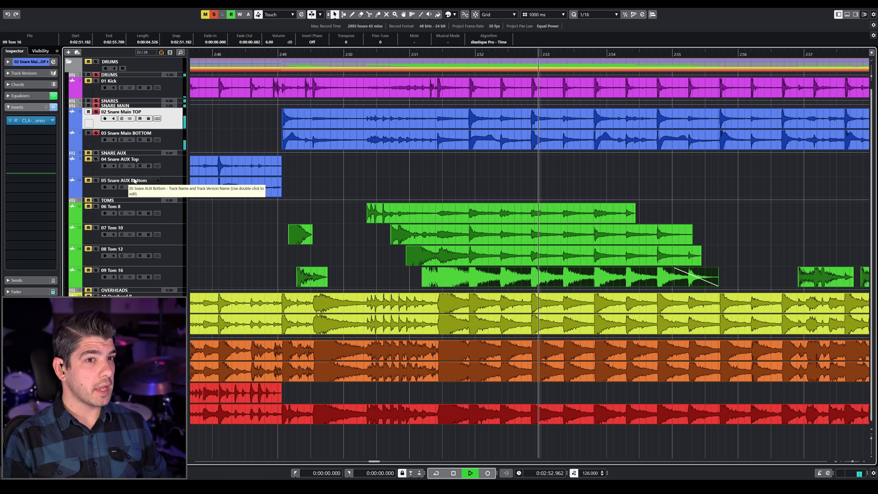
pyautogui.press('space')
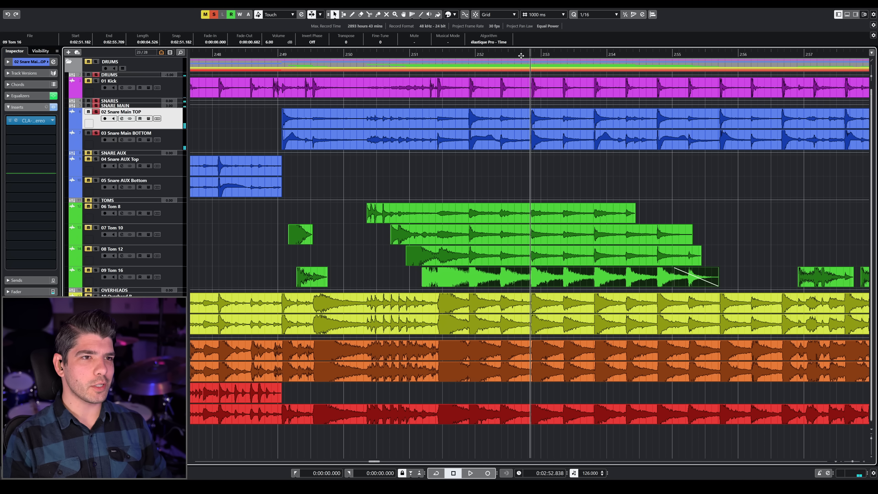
# - Undo the end extensions of the four tom fill clips
pyautogui.moveTo(421, 54); pyautogui.dragTo(420, 44)
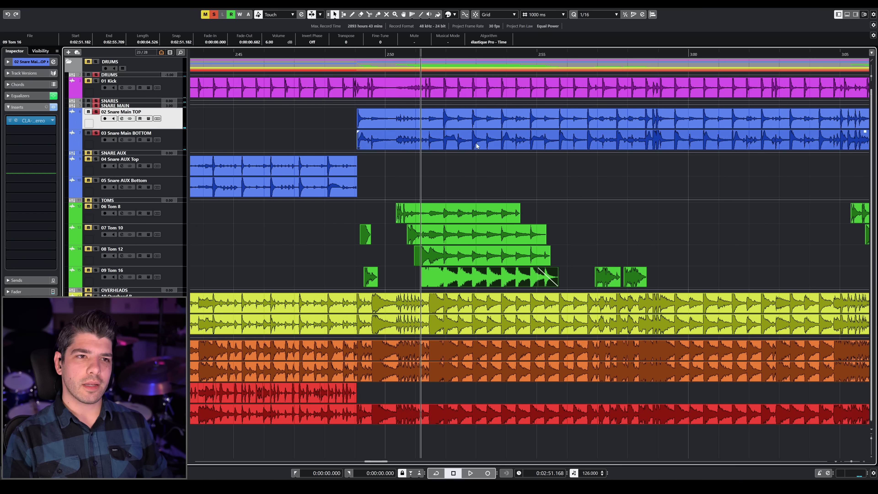
pyautogui.hotkey('ctrl', 'z')
pyautogui.hotkey('ctrl', 'z')
pyautogui.hotkey('ctrl', 'z')
pyautogui.hotkey('ctrl', 'z')
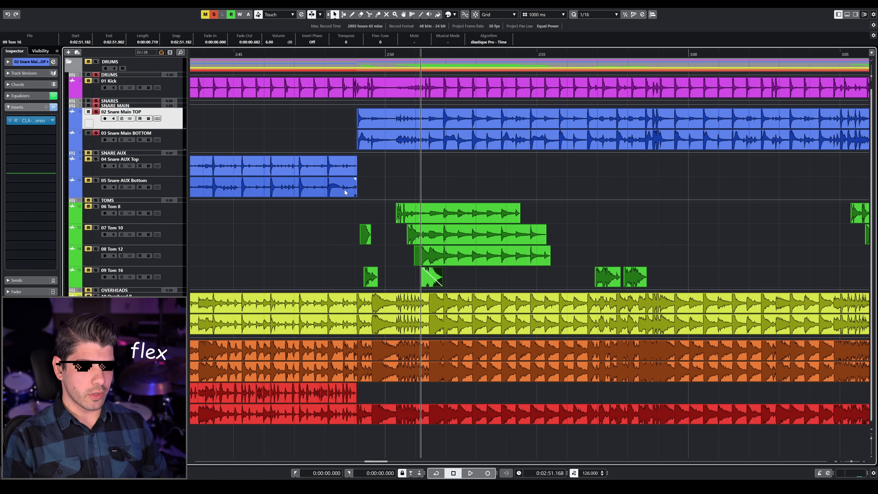
# - Examine the tom clips around 2:03 to 2:09 up close and within the surrounding arrangement
pyautogui.moveTo(470, 54); pyautogui.dragTo(519, 45)
pyautogui.moveTo(359, 54); pyautogui.dragTo(358, 91)
pyautogui.click(618, 256)
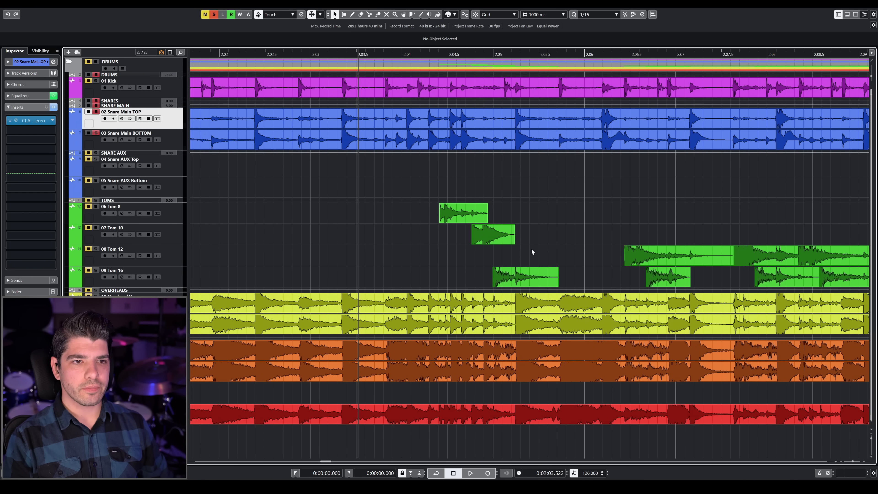
pyautogui.press('g')
pyautogui.press('g')
pyautogui.press('g')
pyautogui.press('g')
pyautogui.press('g')
pyautogui.press('g')
pyautogui.press('g')
pyautogui.press('g')
pyautogui.press('g')
pyautogui.press('g')
pyautogui.press('g')
pyautogui.press('g')
pyautogui.press('g')
pyautogui.press('g')
pyautogui.press('g')
pyautogui.press('g')
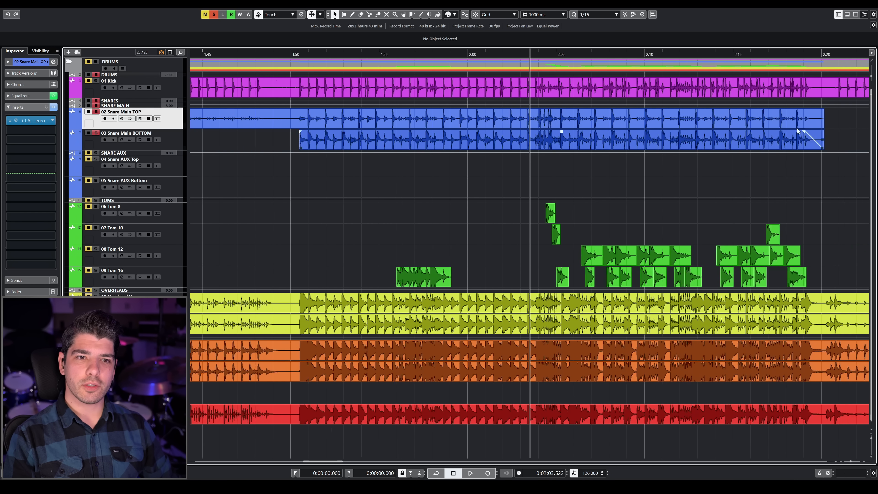
pyautogui.press('g')
# - Extend the starts of the Tom 8, Tom 10 and Tom 12 fill clips back to about 2:49.6
pyautogui.moveTo(728, 53); pyautogui.dragTo(726, 90)
pyautogui.click(522, 221)
pyautogui.moveTo(514, 222); pyautogui.dragTo(422, 235)
pyautogui.moveTo(580, 242); pyautogui.dragTo(373, 245)
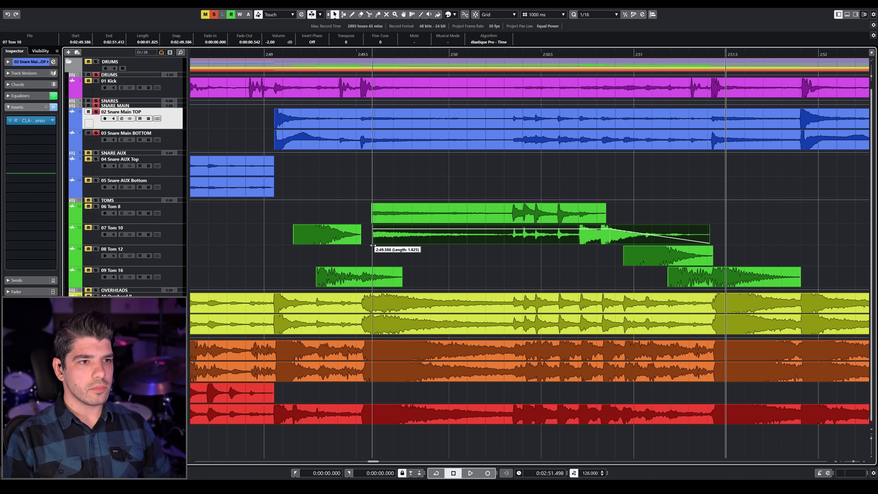
pyautogui.click(625, 263)
pyautogui.moveTo(624, 264); pyautogui.dragTo(376, 257)
# - Delete the short Tom 16 clip after 2:49 and extend the start of the following Tom 16 clip back to about 2:49.6
pyautogui.click(395, 278)
pyautogui.press('Delete')
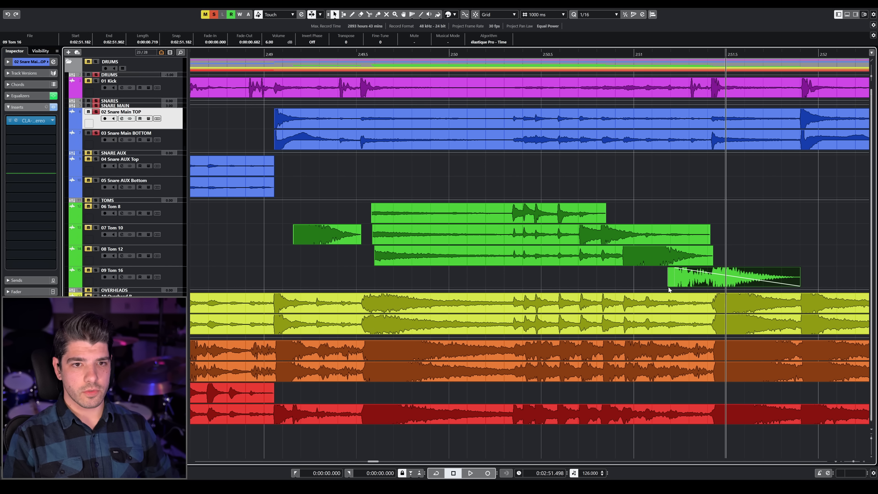
pyautogui.moveTo(668, 285); pyautogui.dragTo(375, 282)
# - Unmute the toms, enlarge the heights of the four tom tracks and solo the TOMS group
pyautogui.click(380, 55)
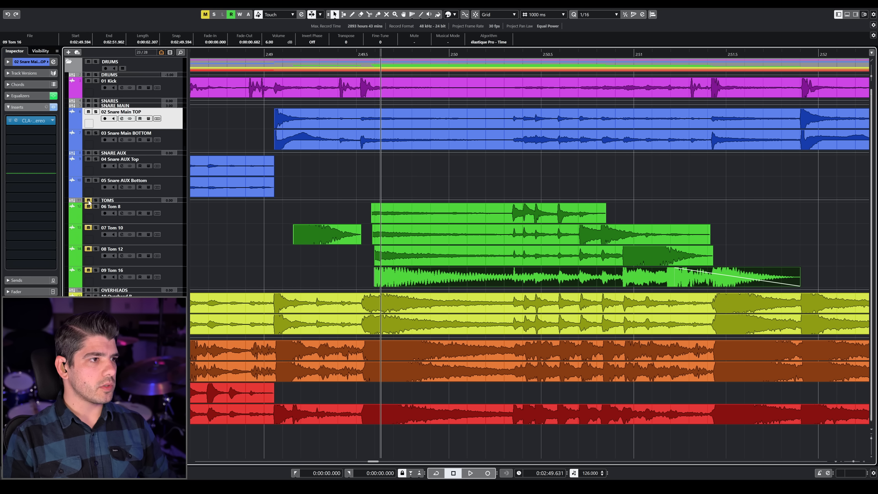
pyautogui.click(174, 220)
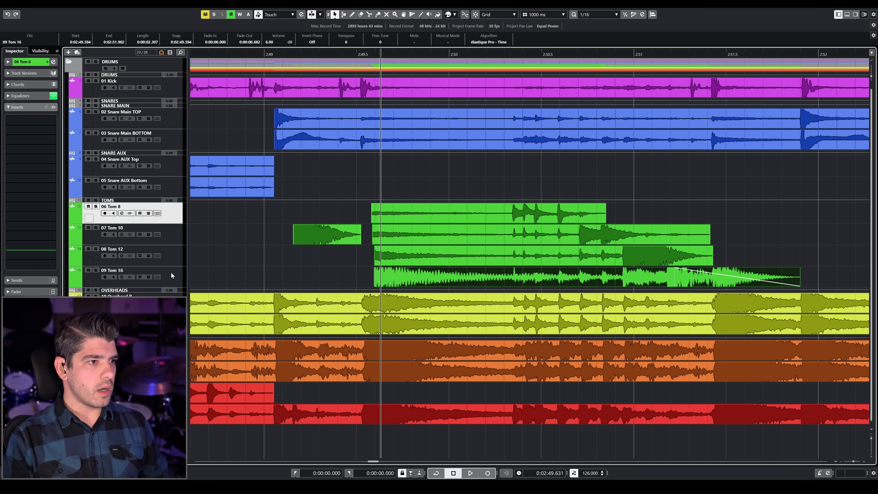
pyautogui.keyDown('shift'); pyautogui.click(173, 279); pyautogui.keyUp('shift')
pyautogui.moveTo(172, 231); pyautogui.dragTo(171, 274)
pyautogui.scroll(-3, 263, 249)
pyautogui.click(166, 162)
pyautogui.click(175, 104)
pyautogui.click(120, 137)
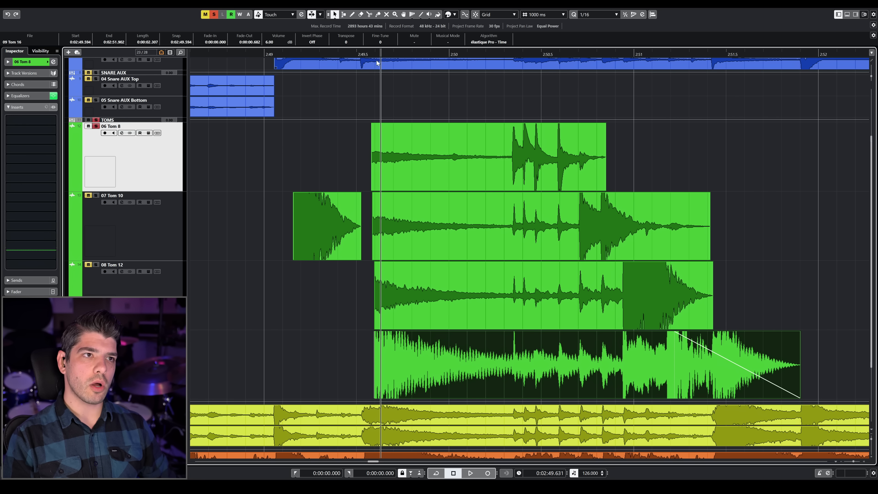
# - Examine the extended tom fill clips around 2:49.5 within the wider arrangement
pyautogui.click(367, 54)
pyautogui.press('g')
pyautogui.press('g')
pyautogui.press('g')
pyautogui.press('g')
pyautogui.press('g')
pyautogui.press('g')
pyautogui.press('g')
pyautogui.press('g')
pyautogui.press('g')
pyautogui.press('g')
pyautogui.press('g')
pyautogui.press('g')
pyautogui.press('g')
pyautogui.press('g')
pyautogui.press('g')
pyautogui.press('g')
pyautogui.press('g')
pyautogui.press('g')
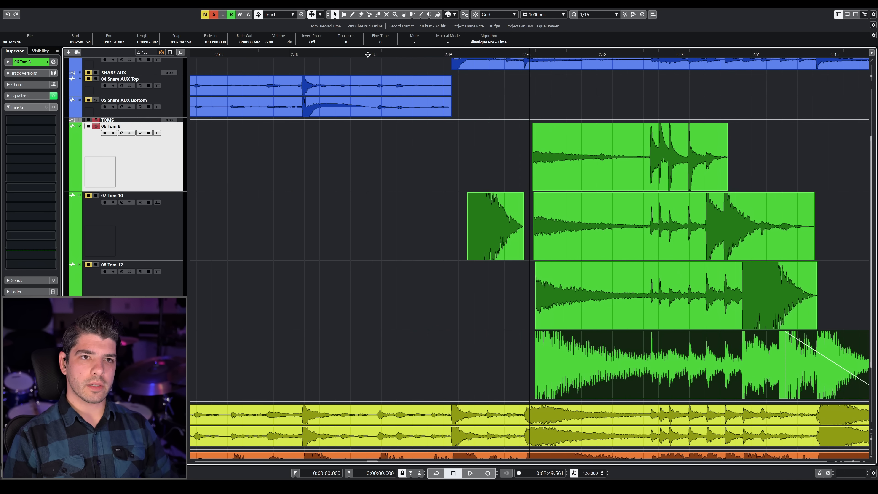
pyautogui.press('h')
pyautogui.press('h')
pyautogui.press('h')
pyautogui.press('h')
pyautogui.press('h')
pyautogui.press('h')
pyautogui.press('h')
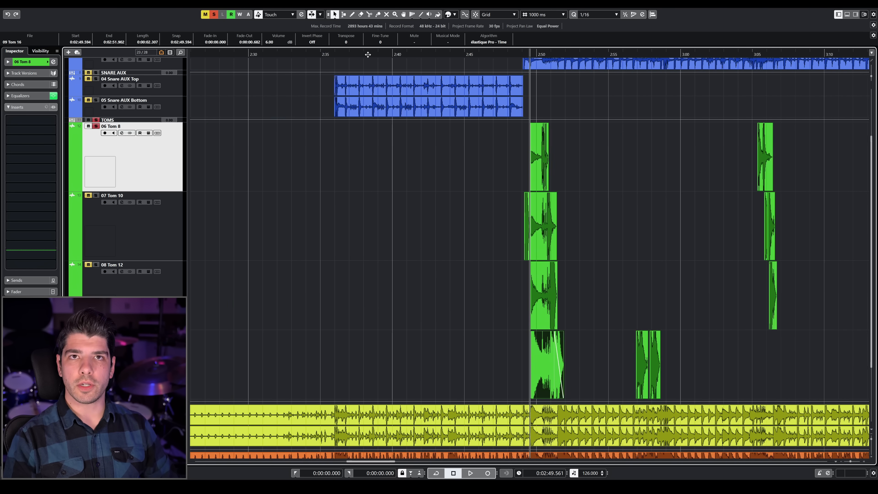
# - Play the soloed toms from the start of the extended fill clips at about 2:49.6
pyautogui.click(616, 53)
pyautogui.moveTo(615, 53); pyautogui.dragTo(617, 63)
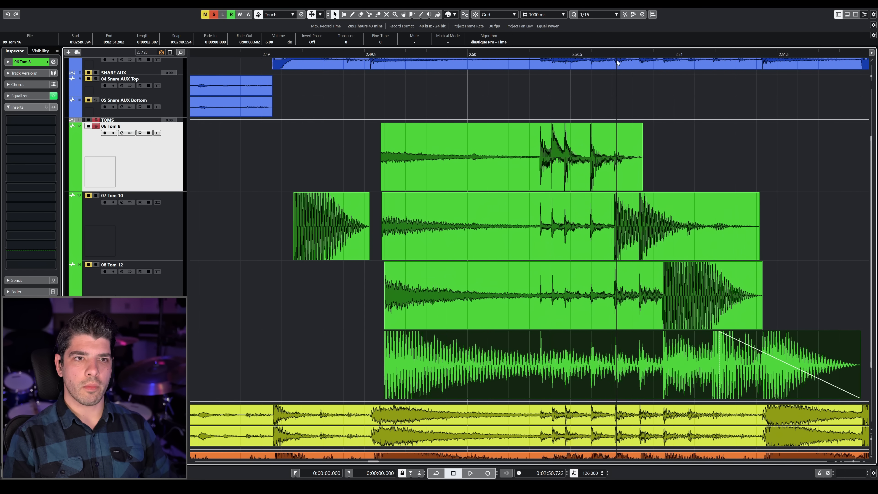
pyautogui.press('h')
pyautogui.press('h')
pyautogui.press('g')
pyautogui.press('g')
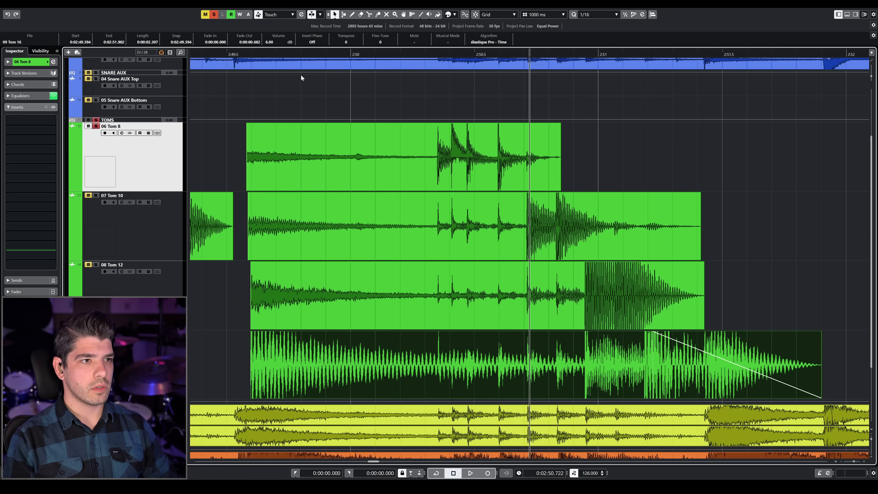
pyautogui.click(250, 54)
pyautogui.press('space')
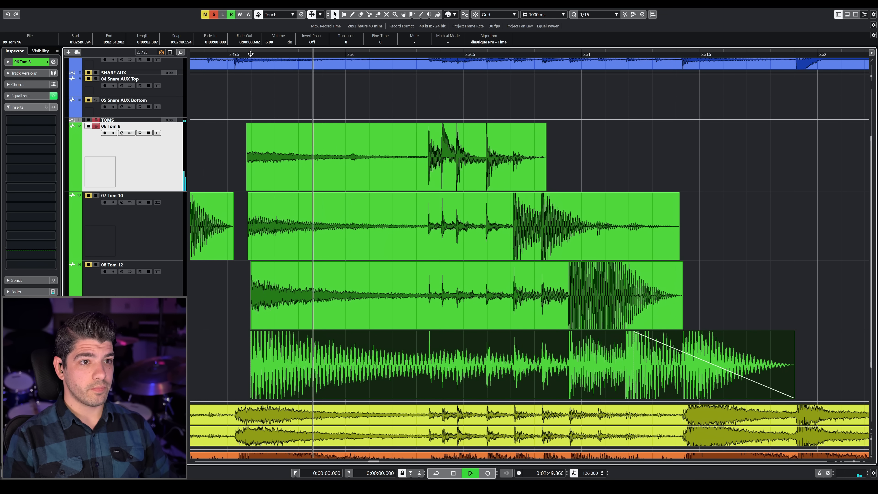
pyautogui.press('space')
# - Split the Tom 8 clip just before its first hit at about 2:50.348 and erase the piece before the cut
pyautogui.press('g')
pyautogui.press('g')
pyautogui.press('g')
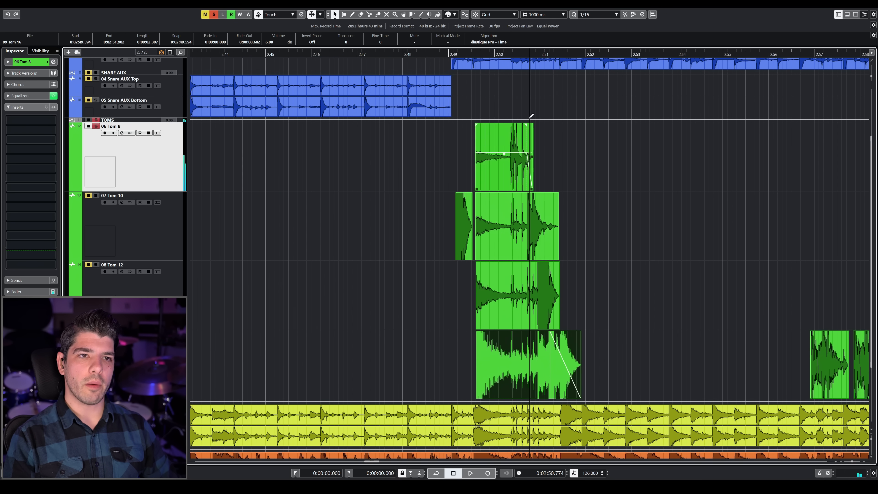
pyautogui.moveTo(515, 56); pyautogui.dragTo(514, 74)
pyautogui.moveTo(440, 55); pyautogui.dragTo(435, 104)
pyautogui.rightClick(518, 167)
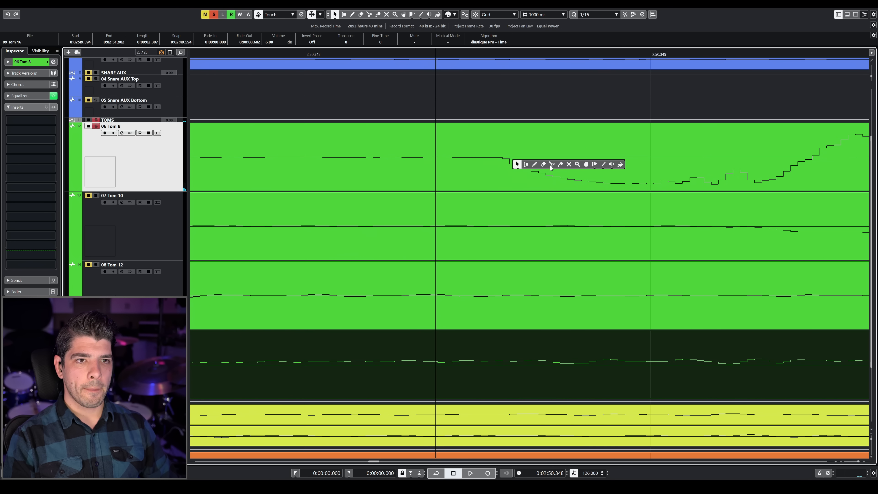
pyautogui.click(538, 167)
pyautogui.click(483, 171)
pyautogui.rightClick(535, 169)
pyautogui.click(530, 167)
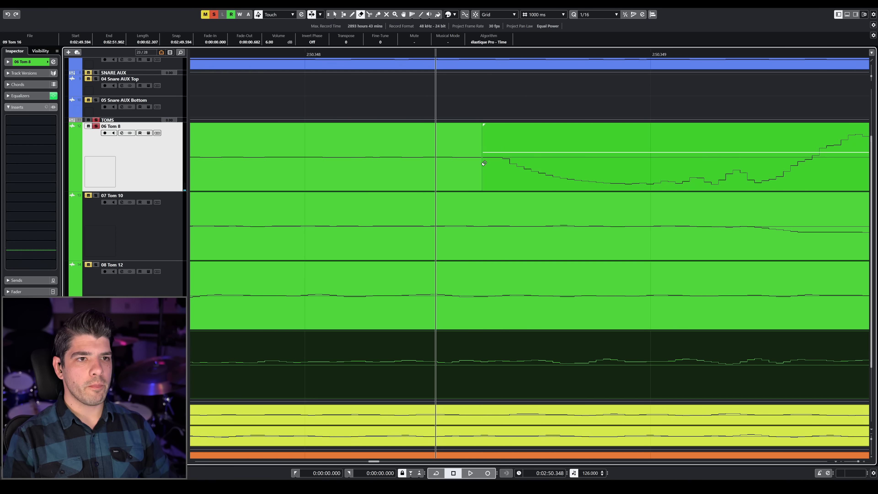
pyautogui.click(478, 160)
# - Add a very short fade-in at the start of the trimmed Tom 8 clip, before the hit's attack
pyautogui.press('1')
pyautogui.click(487, 146)
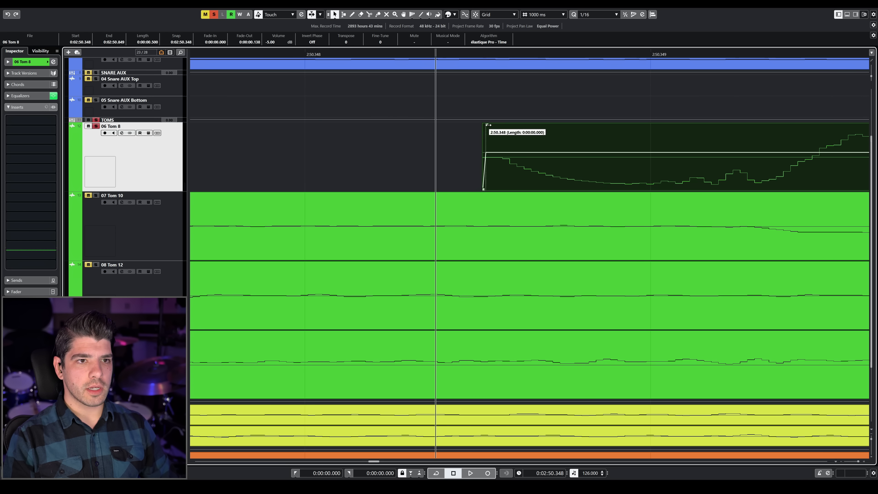
pyautogui.moveTo(503, 126); pyautogui.dragTo(465, 139)
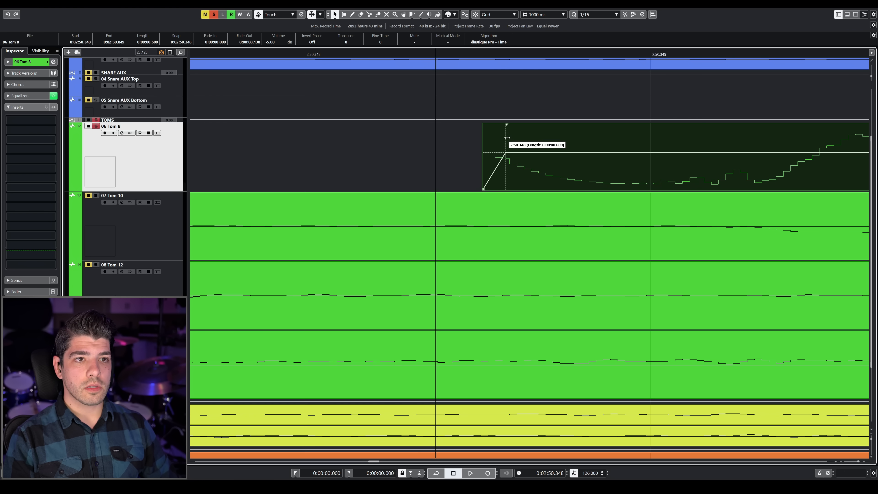
# - Play the trimmed, soloed Tom 8 clip from about 2:49.739
pyautogui.moveTo(464, 56); pyautogui.dragTo(460, 12)
pyautogui.press('h')
pyautogui.press('h')
pyautogui.press('h')
pyautogui.press('h')
pyautogui.press('h')
pyautogui.press('h')
pyautogui.press('h')
pyautogui.press('h')
pyautogui.press('h')
pyautogui.press('h')
pyautogui.press('h')
pyautogui.press('h')
pyautogui.press('h')
pyautogui.press('h')
pyautogui.press('h')
pyautogui.press('h')
pyautogui.press('h')
pyautogui.press('h')
pyautogui.press('h')
pyautogui.press('h')
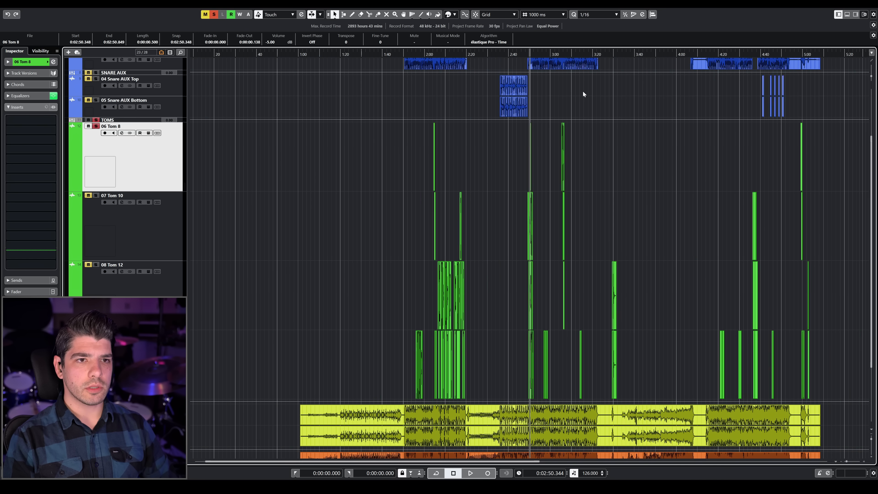
pyautogui.click(472, 56)
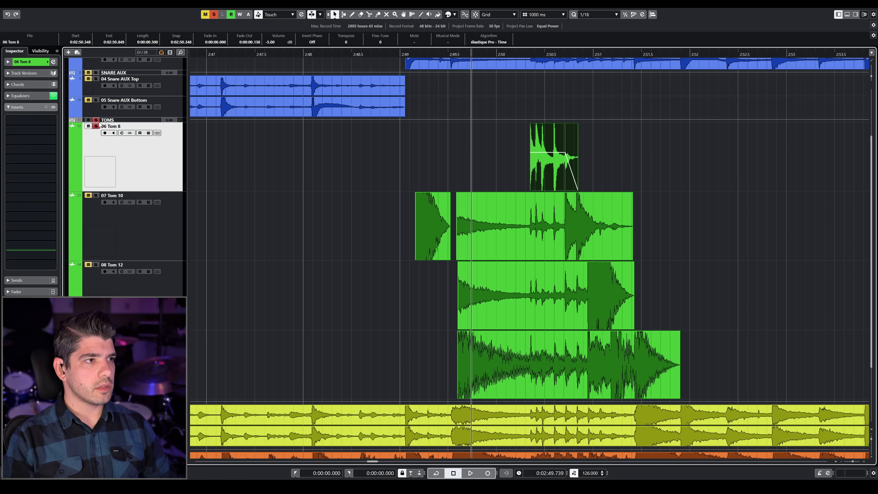
pyautogui.press('space')
# - Extend the end of the Tom 8 clip to about 2:51.671 and play it from just before its first hit
pyautogui.moveTo(582, 55); pyautogui.dragTo(584, 73)
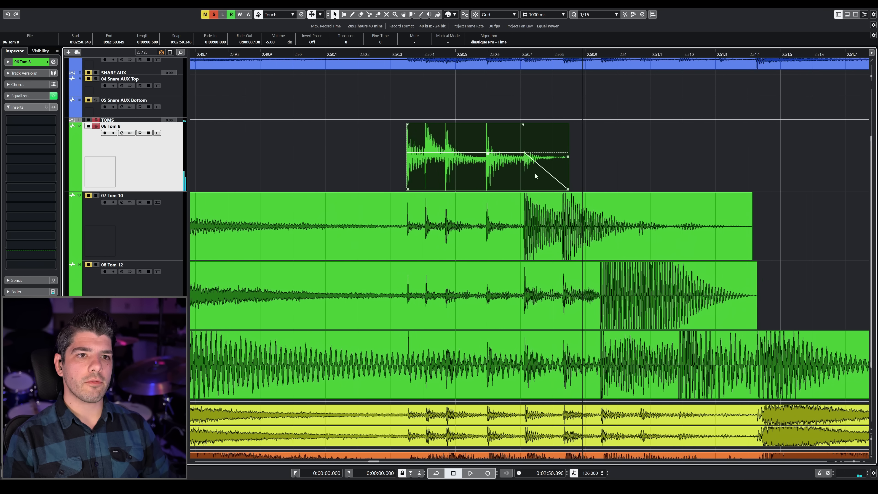
pyautogui.moveTo(567, 189); pyautogui.dragTo(834, 181)
pyautogui.press('g')
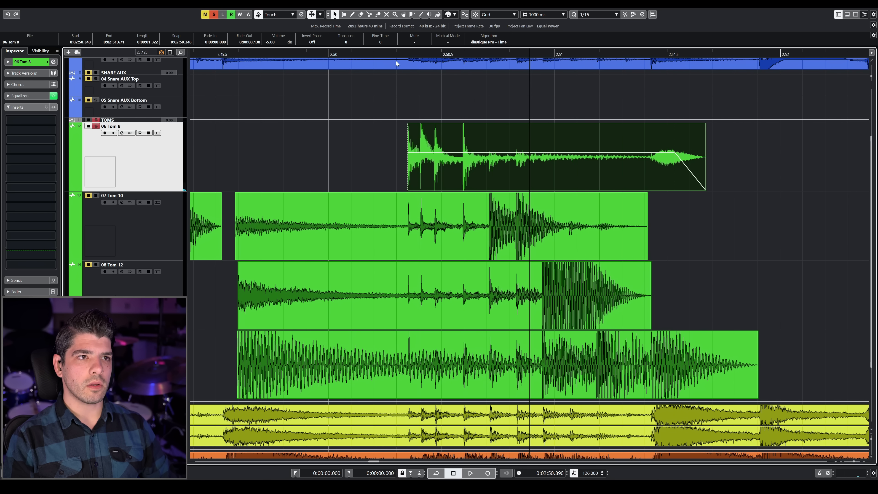
pyautogui.moveTo(397, 56); pyautogui.dragTo(397, 54)
pyautogui.press('space')
pyautogui.press('space')
# - Shorten the Tom 8 clip to end at about 2:51.413, lengthen its fade-out to about 0.752 s, and play it back
pyautogui.moveTo(690, 189); pyautogui.dragTo(634, 186)
pyautogui.moveTo(605, 124); pyautogui.dragTo(474, 123)
pyautogui.click(394, 54)
pyautogui.press('space')
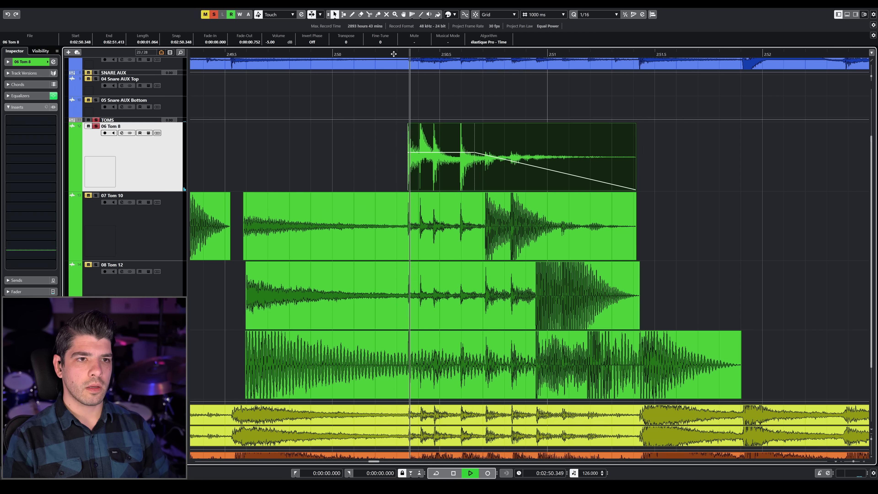
pyautogui.press('space')
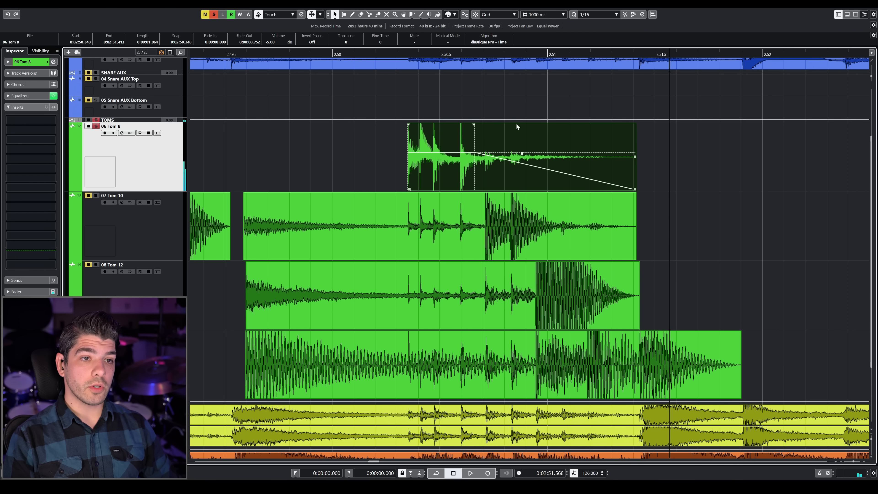
# - Split the Tom 10 clip just before its hit at about 2:50.708 and erase the piece before the cut
pyautogui.moveTo(488, 54); pyautogui.dragTo(418, 83)
pyautogui.rightClick(522, 222)
pyautogui.click(558, 226)
pyautogui.click(520, 236)
pyautogui.rightClick(560, 226)
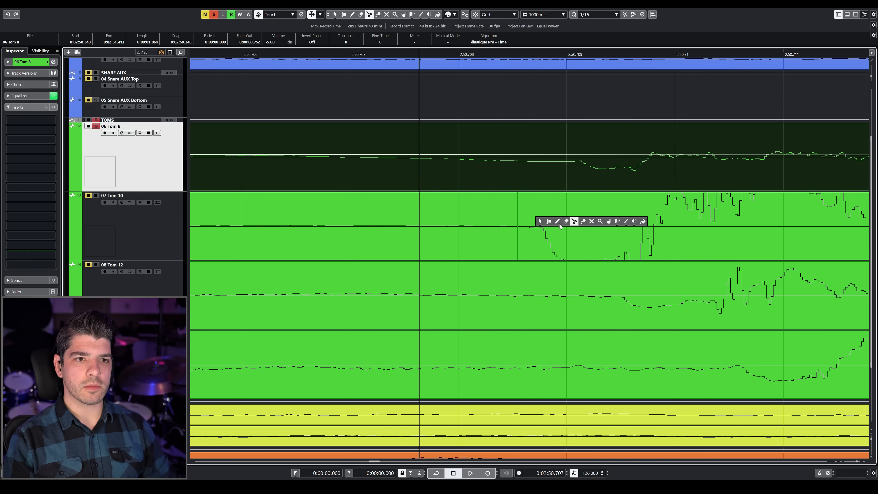
pyautogui.click(565, 224)
pyautogui.click(479, 223)
pyautogui.press('1')
pyautogui.click(522, 199)
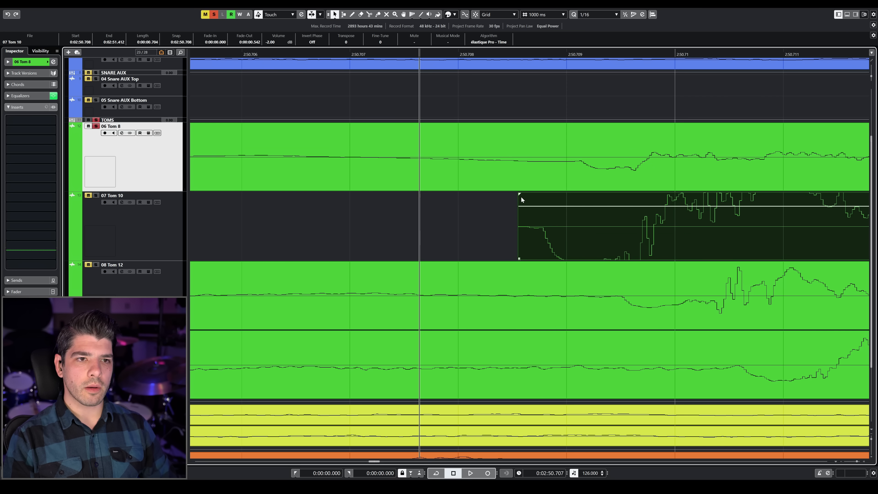
# - Select the OVERHEADS track and play the tom fill from about 2:50.122
pyautogui.press('g')
pyautogui.press('g')
pyautogui.press('g')
pyautogui.press('g')
pyautogui.press('g')
pyautogui.press('g')
pyautogui.press('g')
pyautogui.press('g')
pyautogui.press('g')
pyautogui.press('g')
pyautogui.press('g')
pyautogui.press('g')
pyautogui.press('g')
pyautogui.press('g')
pyautogui.press('g')
pyautogui.press('g')
pyautogui.press('g')
pyautogui.press('g')
pyautogui.press('g')
pyautogui.press('g')
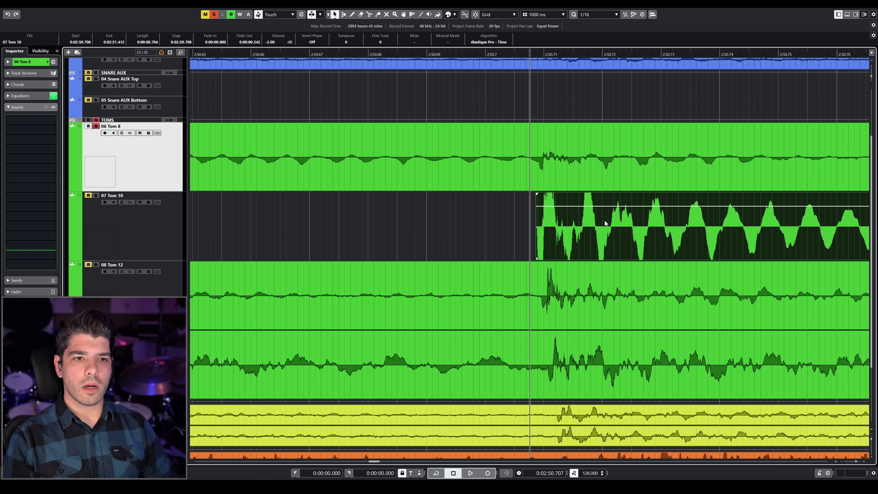
pyautogui.press('g')
pyautogui.press('g')
pyautogui.press('g')
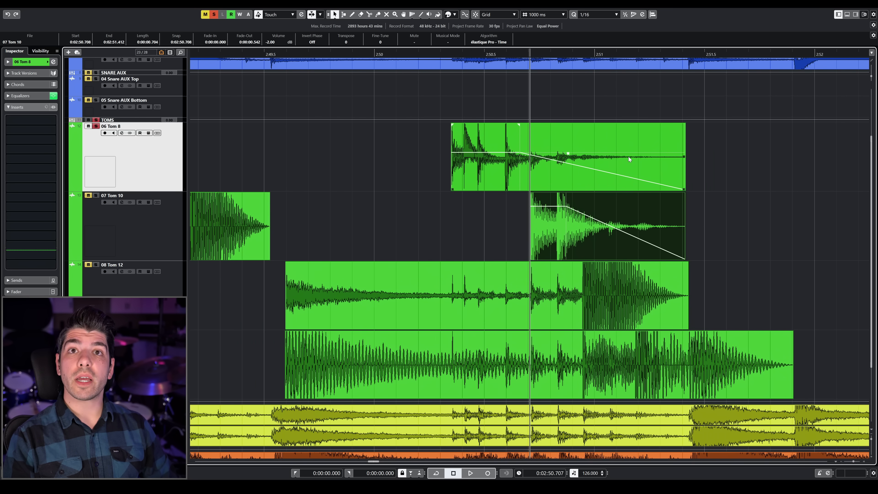
pyautogui.press('g')
pyautogui.press('g')
pyautogui.press('g')
pyautogui.scroll(-3, 609, 281)
pyautogui.click(456, 52)
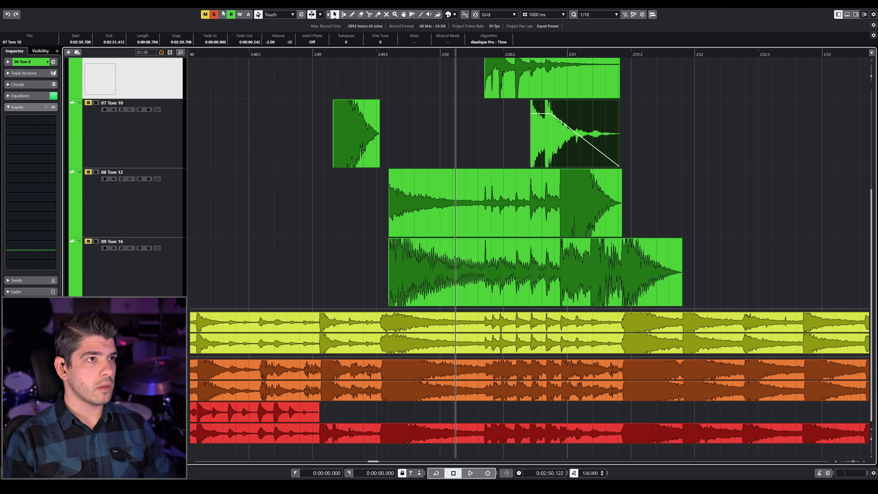
pyautogui.click(138, 309)
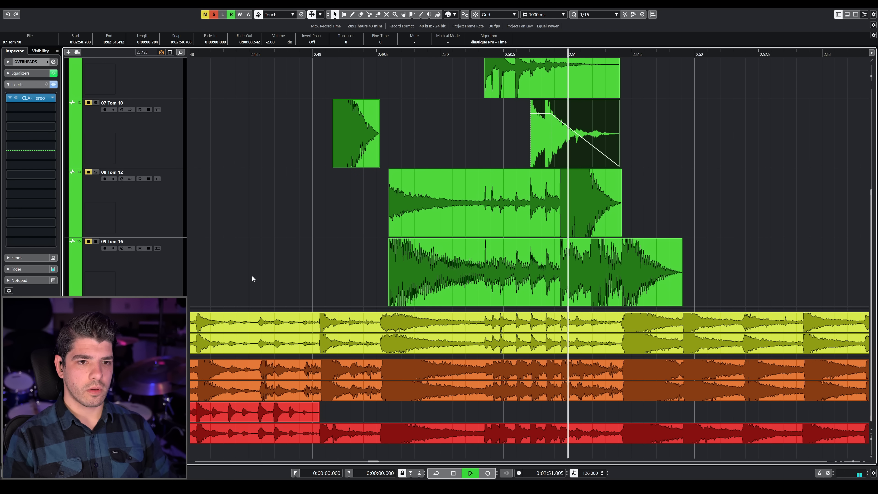
pyautogui.click(571, 211)
pyautogui.press('space')
# - Place the playback cursor at about 2:49.260 and turn off the solo on the toms
pyautogui.click(346, 53)
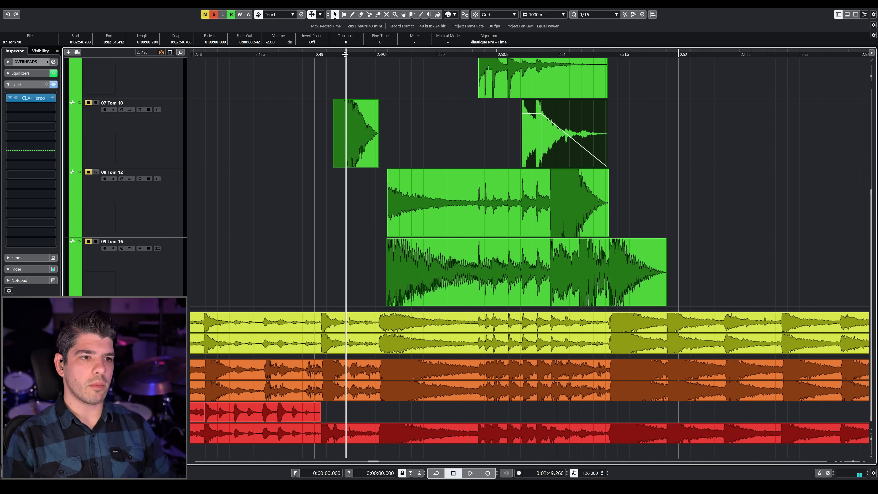
pyautogui.click(388, 213)
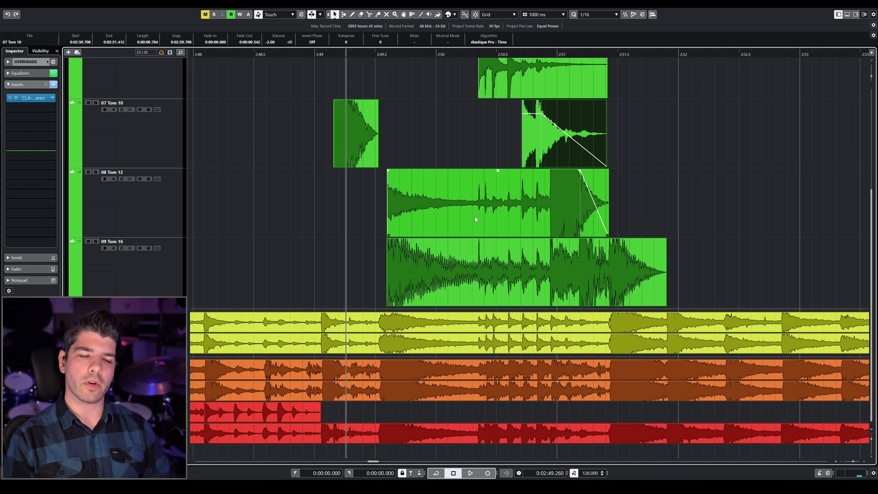
pyautogui.click(347, 221)
# - Open the track visibility list and switch the Track FULL entry on and back off
pyautogui.scroll(5, 347, 223)
pyautogui.click(37, 51)
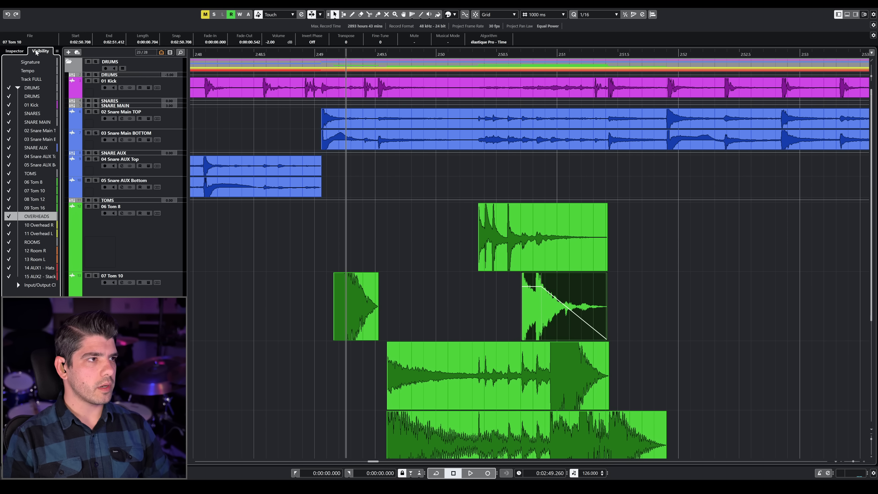
pyautogui.click(9, 79)
pyautogui.click(9, 79)
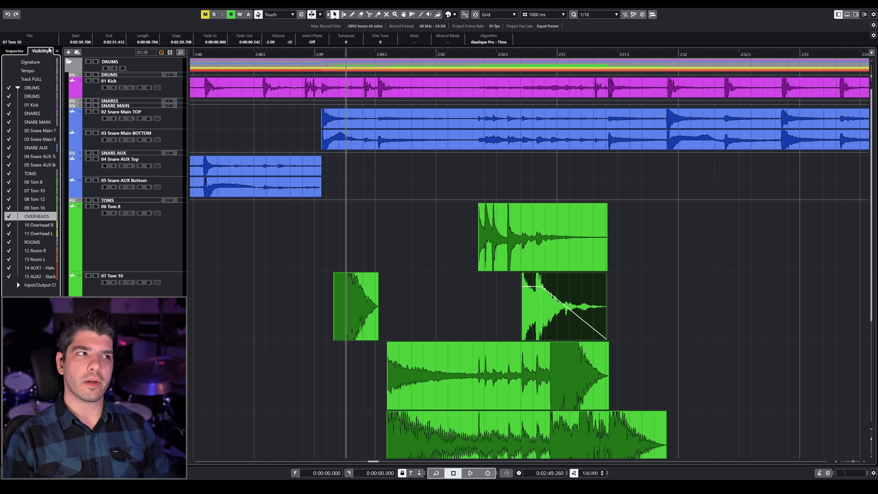
pyautogui.scroll(-3, 515, 280)
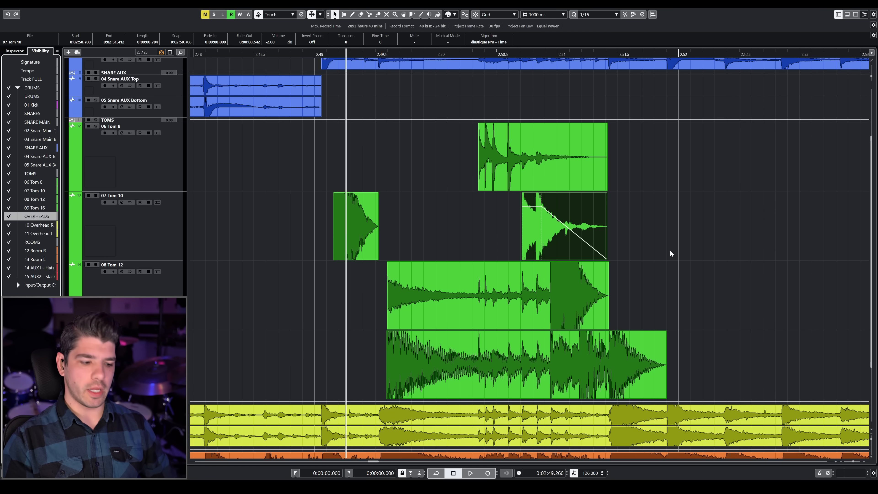
# - Solo the Tom 12 track and play the fill from about 2:50.279
pyautogui.moveTo(565, 54); pyautogui.dragTo(543, 140)
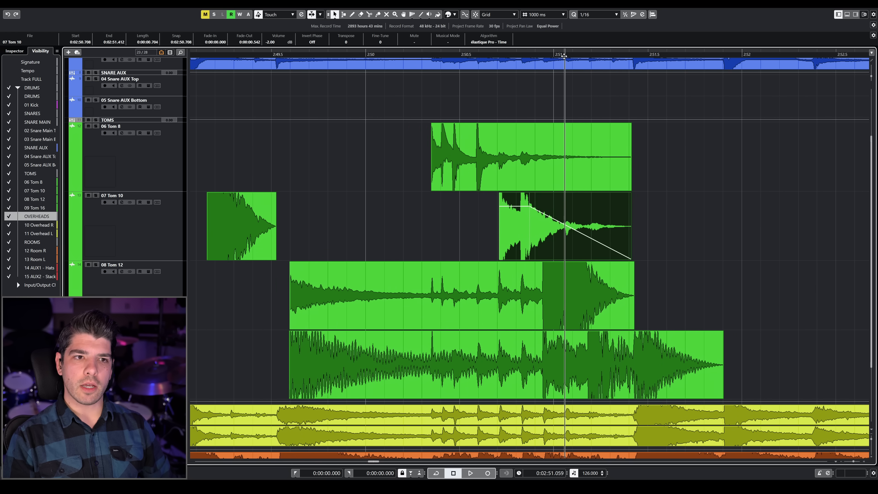
pyautogui.click(418, 55)
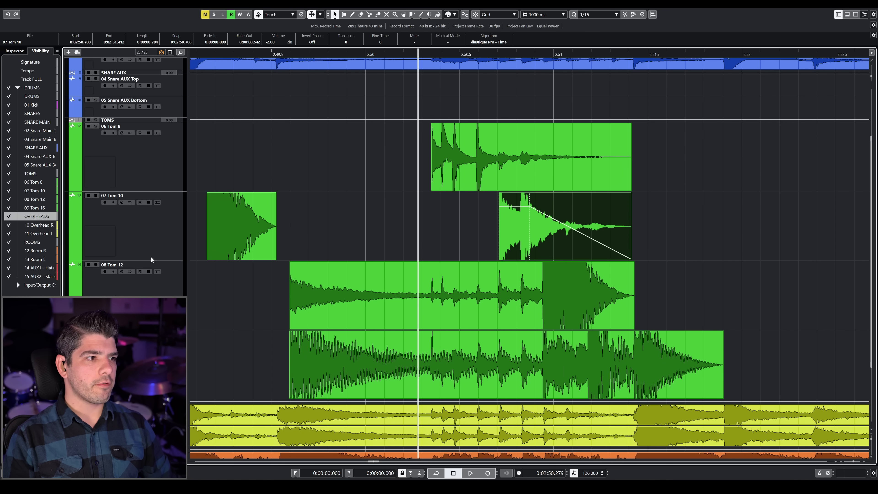
pyautogui.click(97, 264)
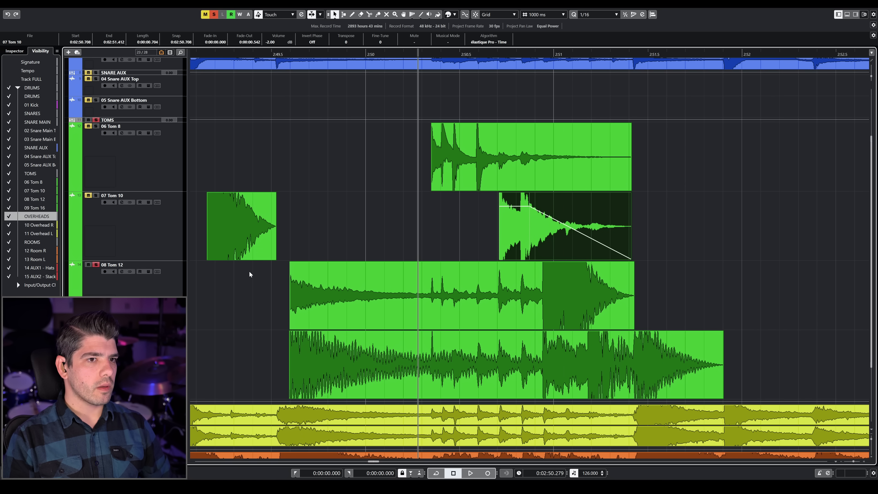
pyautogui.press('space')
# - Split the Tom 12 clip just before its first real hit at about 2:50.943
pyautogui.moveTo(543, 50); pyautogui.dragTo(597, 85)
pyautogui.moveTo(492, 52); pyautogui.dragTo(498, 90)
pyautogui.rightClick(554, 290)
pyautogui.click(589, 291)
pyautogui.click(521, 306)
# - Add a very short fade-in to the Tom 12 piece after the cut and erase the piece before it
pyautogui.press('1')
pyautogui.click(537, 294)
pyautogui.rightClick(538, 287)
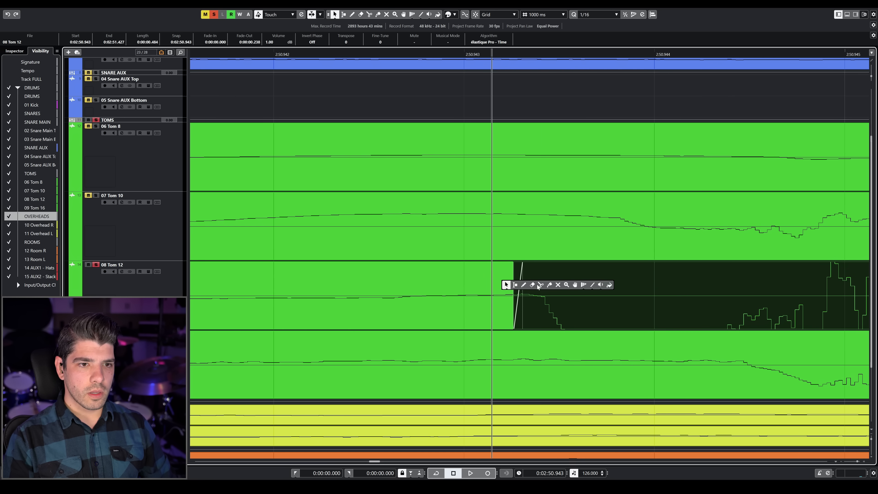
pyautogui.click(533, 286)
pyautogui.click(486, 284)
pyautogui.press('1')
# - Play the trimmed tom fill from about 2:50.650
pyautogui.press('g')
pyautogui.press('g')
pyautogui.press('g')
pyautogui.press('g')
pyautogui.press('g')
pyautogui.press('g')
pyautogui.press('g')
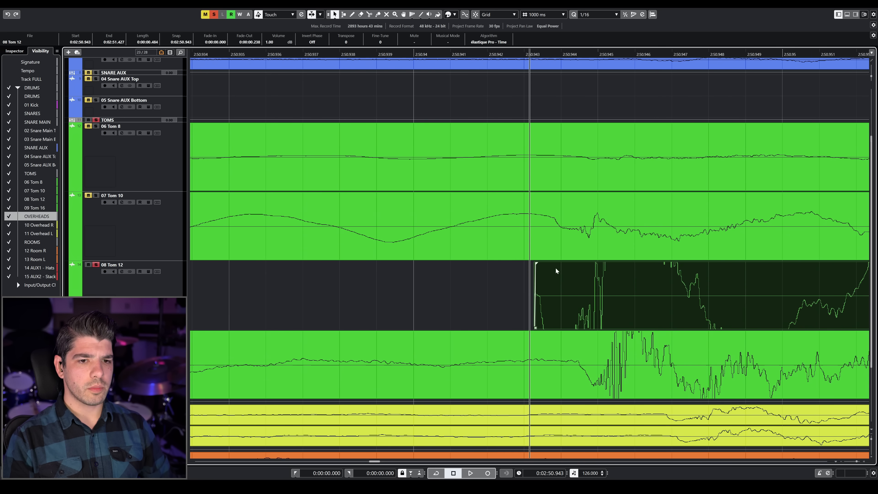
pyautogui.press('g')
pyautogui.press('g')
pyautogui.press('g')
pyautogui.press('g')
pyautogui.press('g')
pyautogui.click(395, 55)
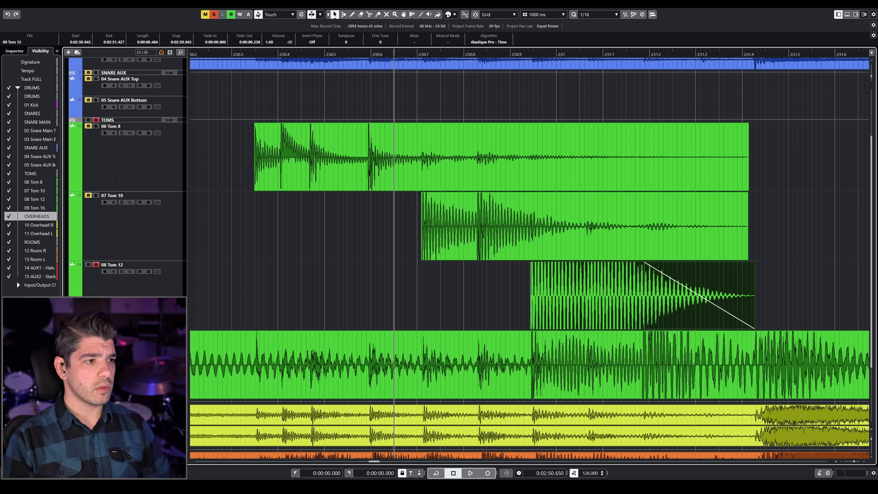
pyautogui.press('space')
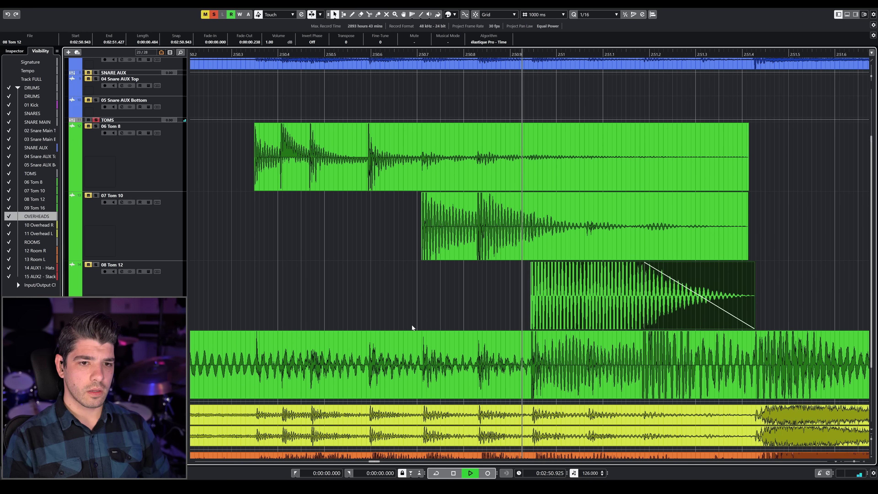
pyautogui.press('g')
pyautogui.press('g')
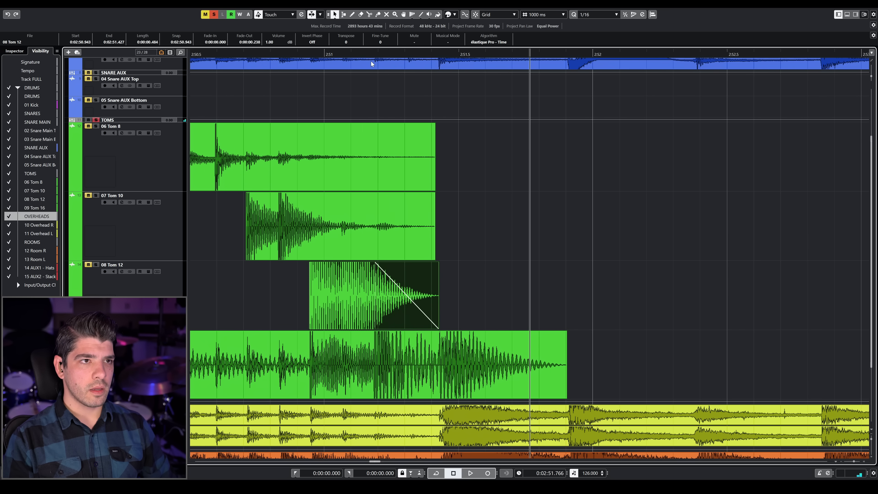
# - Split the Tom 16 clip just before the attack of its hit at about 2:51.183
pyautogui.click(363, 56)
pyautogui.press('h')
pyautogui.press('h')
pyautogui.press('h')
pyautogui.press('h')
pyautogui.press('h')
pyautogui.moveTo(872, 77); pyautogui.dragTo(872, 79)
pyautogui.moveTo(411, 53); pyautogui.dragTo(409, 74)
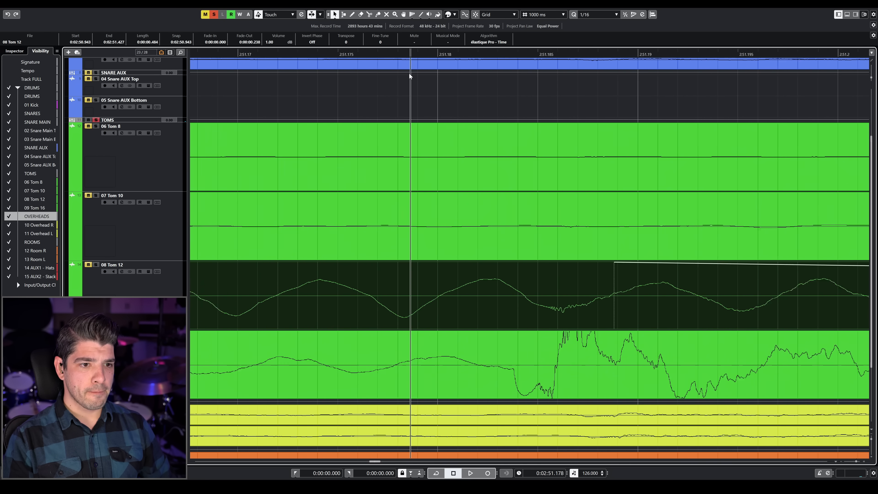
pyautogui.rightClick(553, 340)
pyautogui.click(587, 338)
pyautogui.press('h')
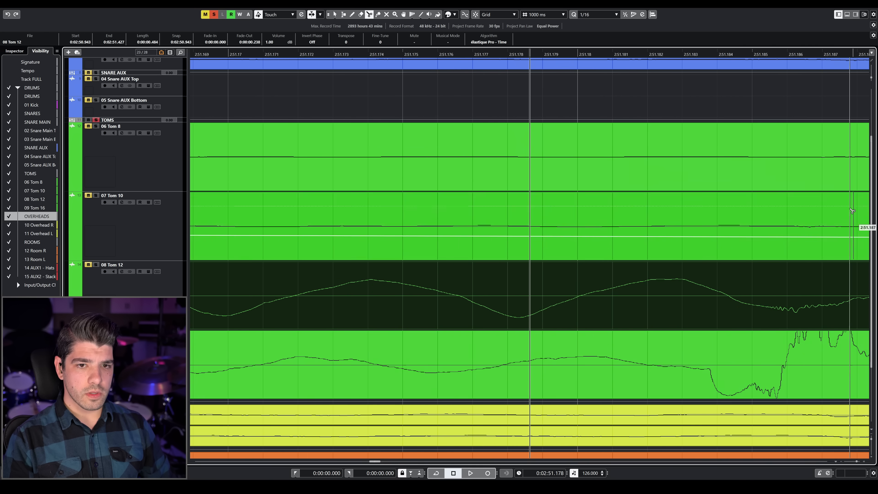
pyautogui.click(739, 54)
pyautogui.press('h')
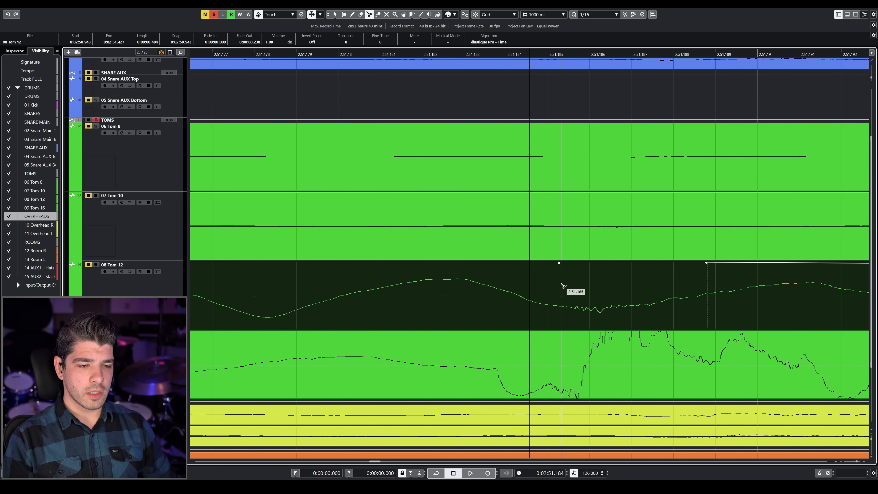
pyautogui.press('g')
pyautogui.press('g')
pyautogui.press('g')
pyautogui.press('g')
pyautogui.press('g')
pyautogui.press('g')
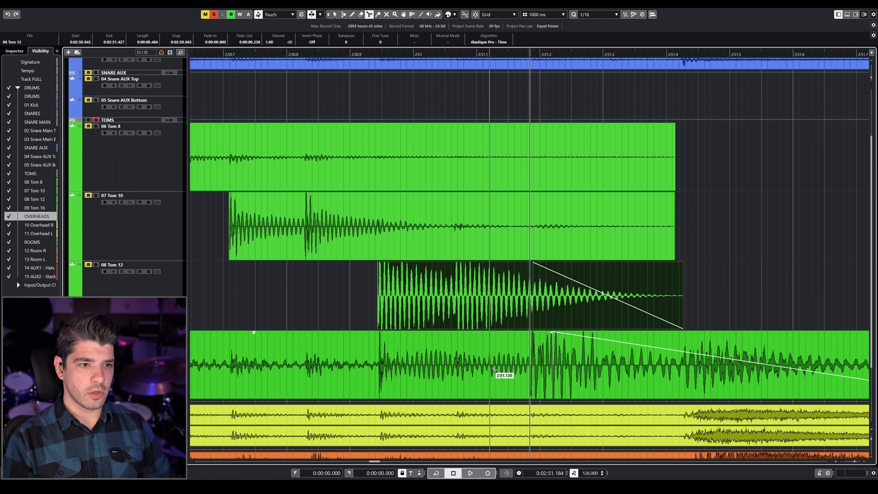
pyautogui.press('h')
pyautogui.press('h')
pyautogui.press('h')
pyautogui.press('h')
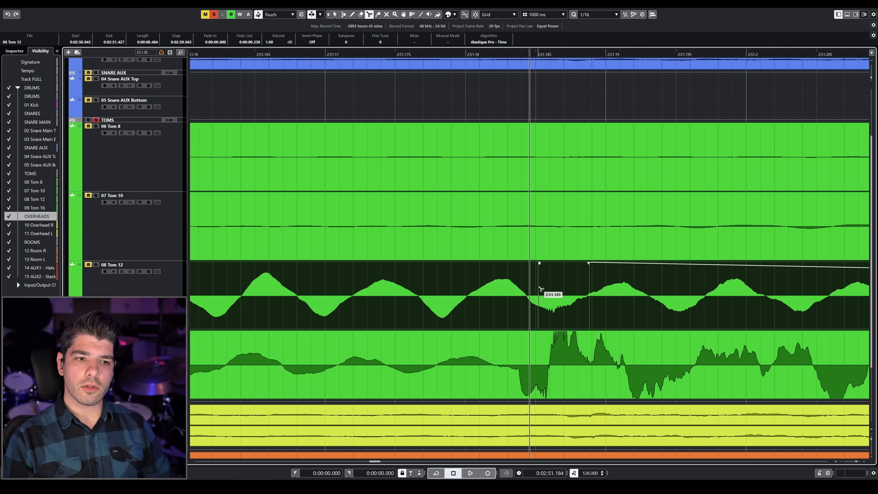
pyautogui.press('h')
pyautogui.press('h')
pyautogui.click(430, 54)
pyautogui.press('g')
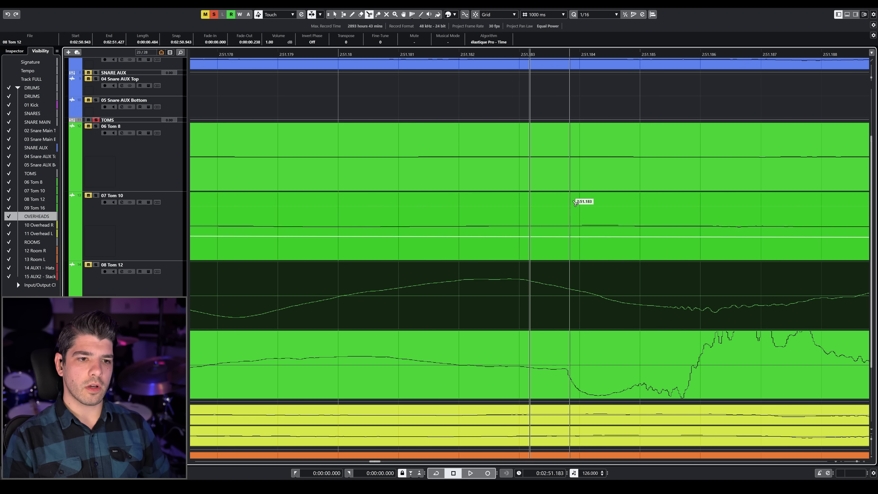
pyautogui.press('h')
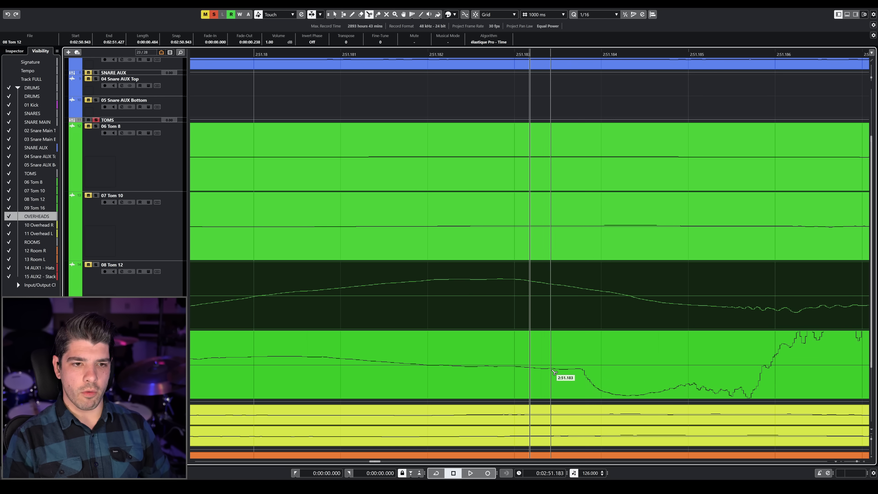
pyautogui.click(566, 391)
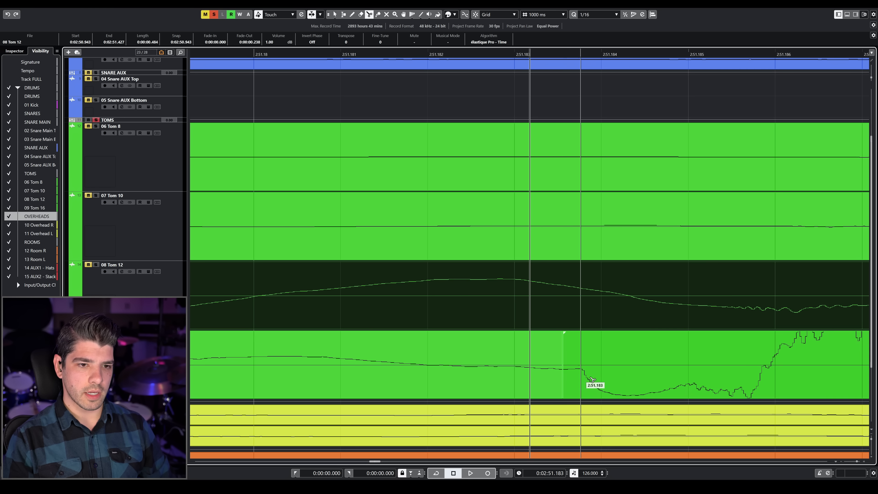
# - Add a very short fade-in to the Tom 16 piece after the cut and erase the piece before it
pyautogui.press('1')
pyautogui.click(580, 346)
pyautogui.moveTo(565, 332); pyautogui.dragTo(576, 332)
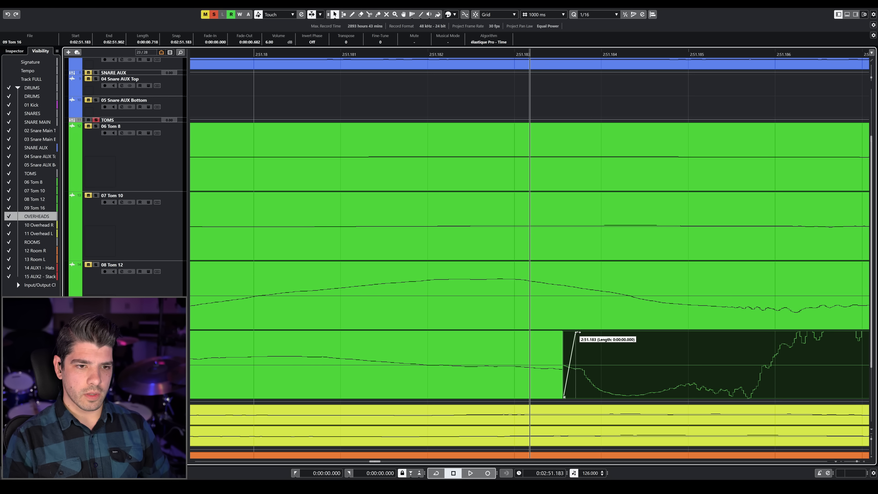
pyautogui.click(621, 355)
pyautogui.click(530, 356)
pyautogui.rightClick(529, 356)
pyautogui.click(528, 357)
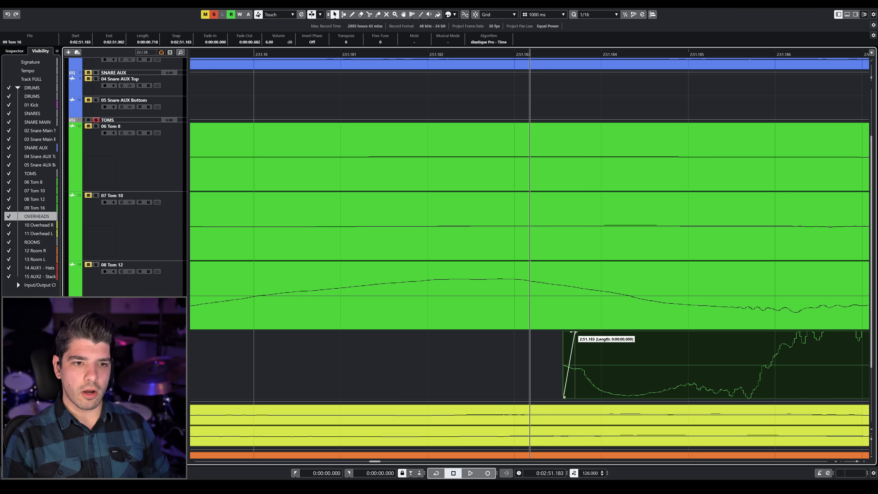
# - Trim the start of the Tom 16 clip slightly further in, tight against the hit's attack at about 2:51.183
pyautogui.moveTo(563, 397); pyautogui.dragTo(571, 397)
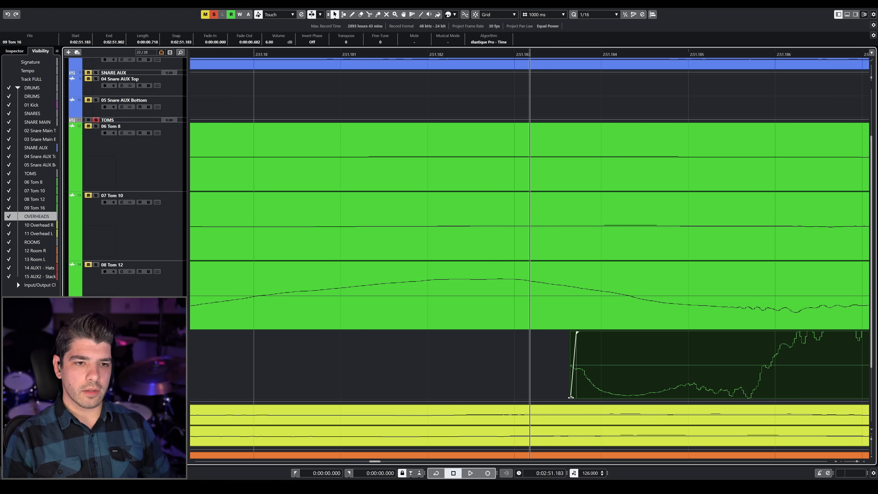
pyautogui.press('g')
pyautogui.press('g')
pyautogui.press('g')
pyautogui.press('g')
pyautogui.press('g')
pyautogui.press('g')
pyautogui.press('g')
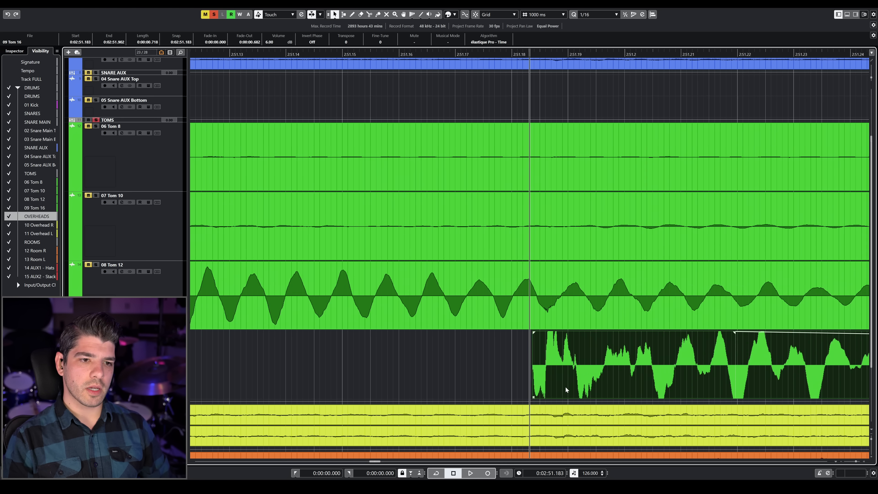
pyautogui.press('h')
pyautogui.press('h')
pyautogui.press('h')
pyautogui.press('h')
pyautogui.press('h')
pyautogui.press('h')
pyautogui.press('h')
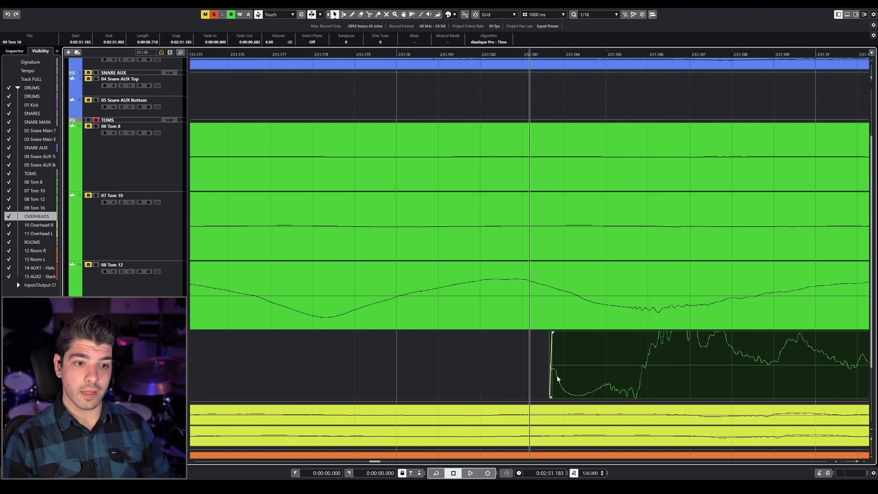
# - Play the trimmed tom fill from about 2:50 to check the edits with the TOMS group soloed
pyautogui.press('g')
pyautogui.press('g')
pyautogui.press('g')
pyautogui.press('g')
pyautogui.press('g')
pyautogui.press('g')
pyautogui.press('g')
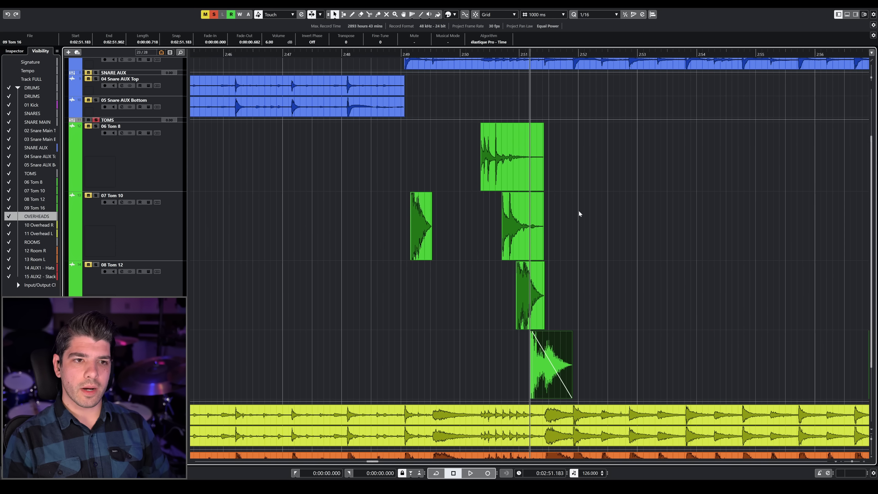
pyautogui.click(469, 54)
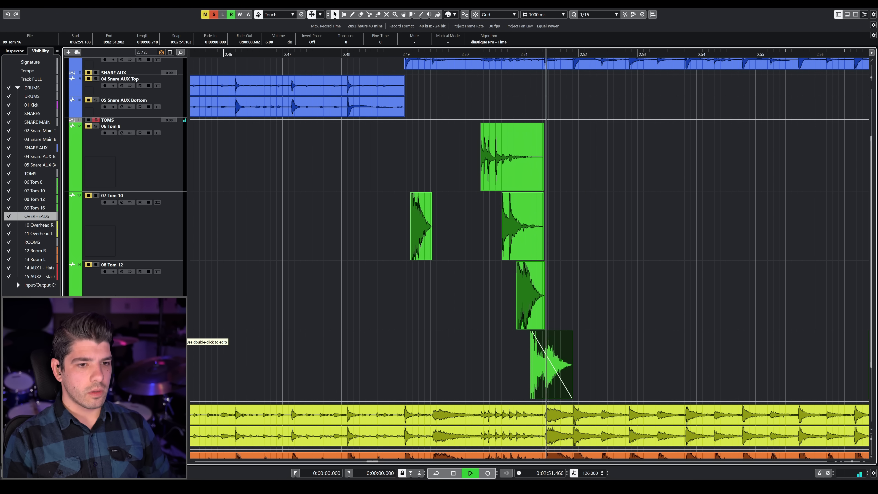
pyautogui.press('space')
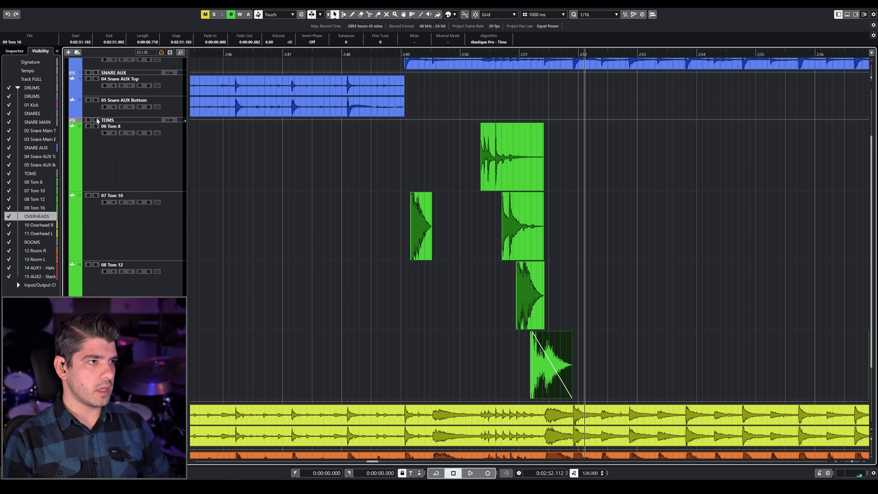
pyautogui.click(463, 53)
pyautogui.press('space')
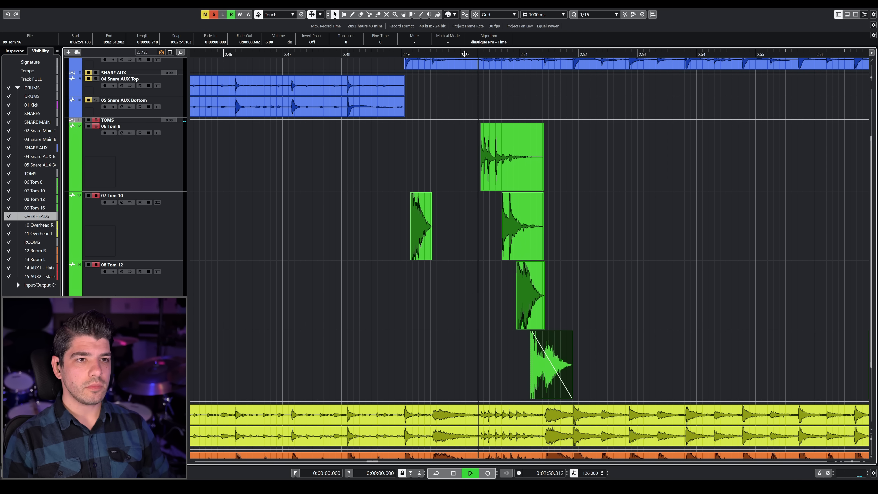
pyautogui.press('space')
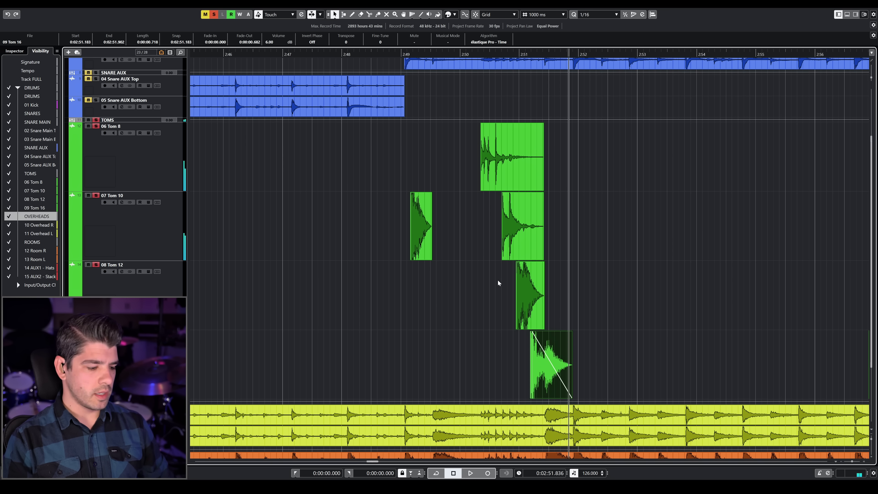
# - Extend the Tom 16 clip back to 2:47.529, cut it just before the earlier hit's attack at 2:49.280 and play the result
pyautogui.moveTo(532, 396); pyautogui.dragTo(314, 396)
pyautogui.moveTo(412, 53); pyautogui.dragTo(450, 90)
pyautogui.rightClick(370, 343)
pyautogui.click(370, 343)
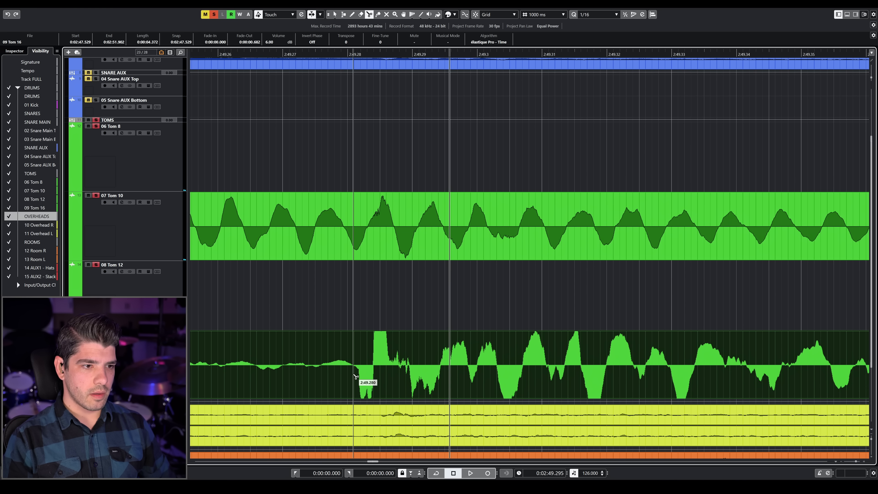
pyautogui.click(355, 369)
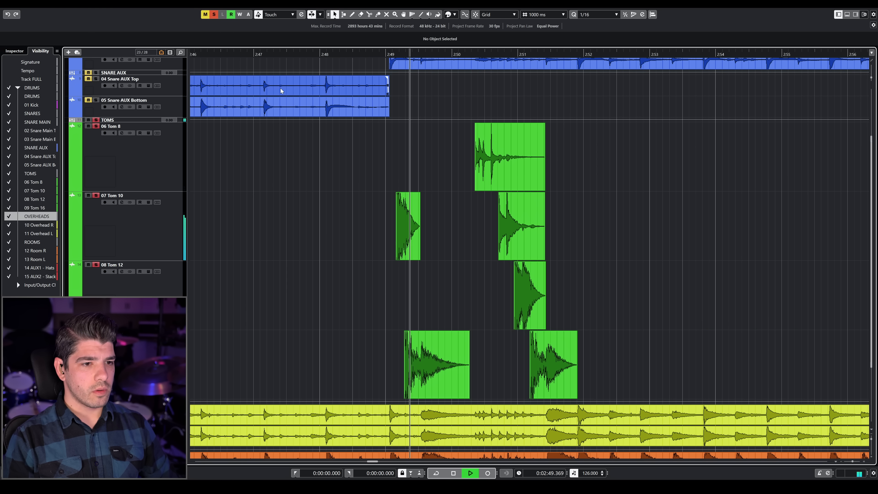
pyautogui.press('space')
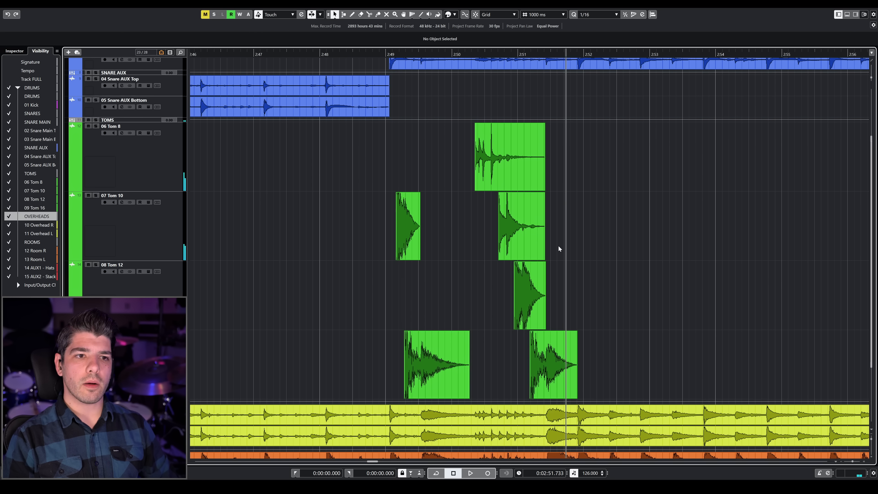
# - Reduce the height of tracks 06 Tom 8 to 09 Tom 16 together to match the neighbouring drum tracks
pyautogui.click(169, 166)
pyautogui.keyDown('shift'); pyautogui.click(162, 348); pyautogui.keyUp('shift')
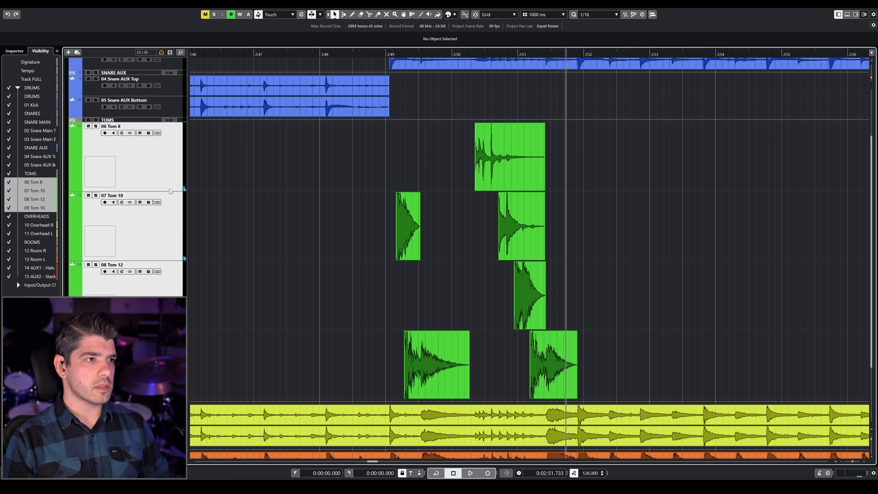
pyautogui.moveTo(168, 188); pyautogui.dragTo(176, 152)
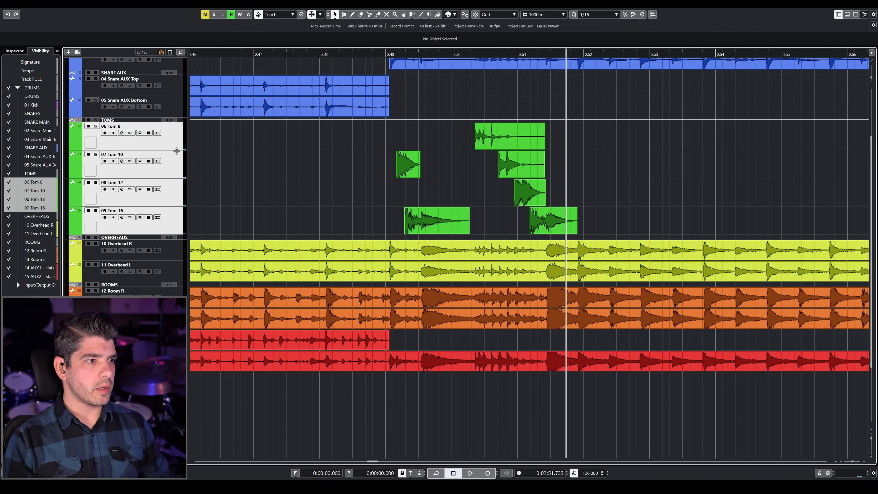
pyautogui.scroll(3, 441, 282)
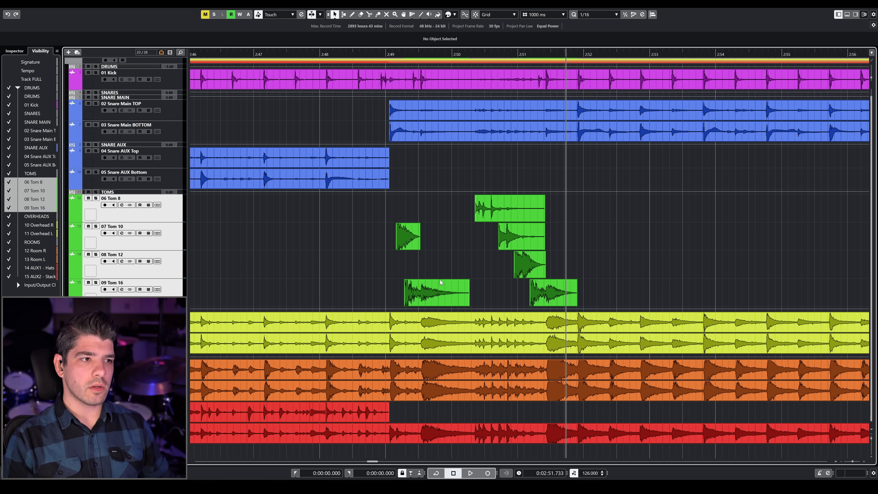
pyautogui.click(169, 205)
pyautogui.scroll(1, 379, 253)
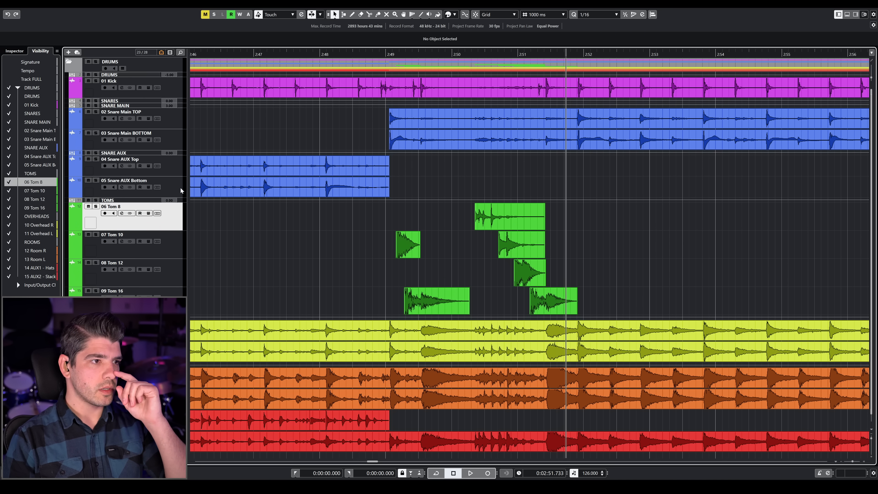
pyautogui.keyDown('shift'); pyautogui.click(174, 293); pyautogui.keyUp('shift')
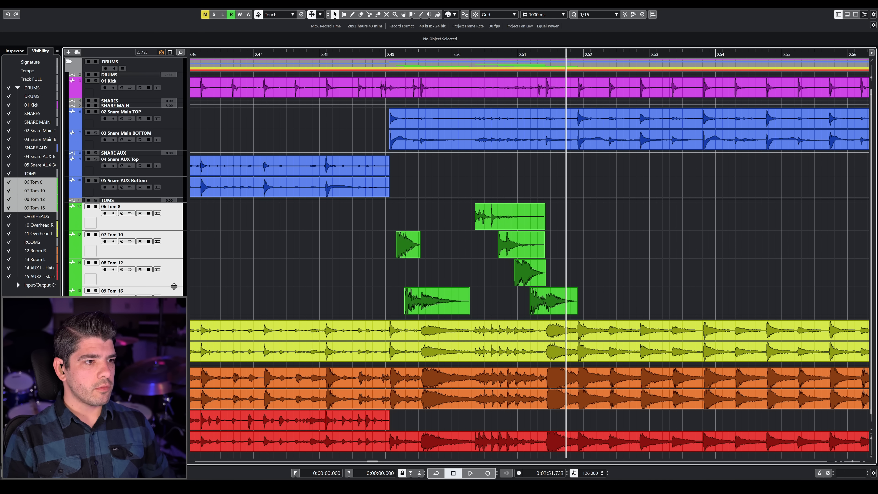
pyautogui.moveTo(178, 283); pyautogui.dragTo(284, 262)
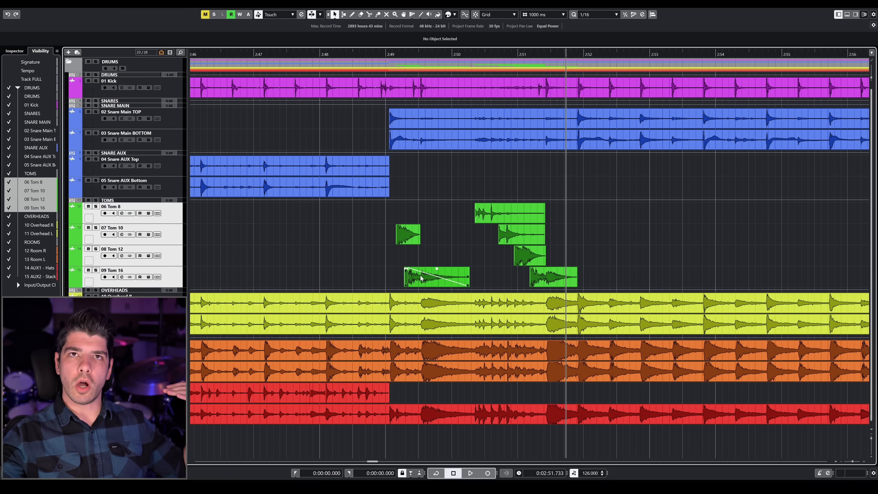
pyautogui.click(177, 194)
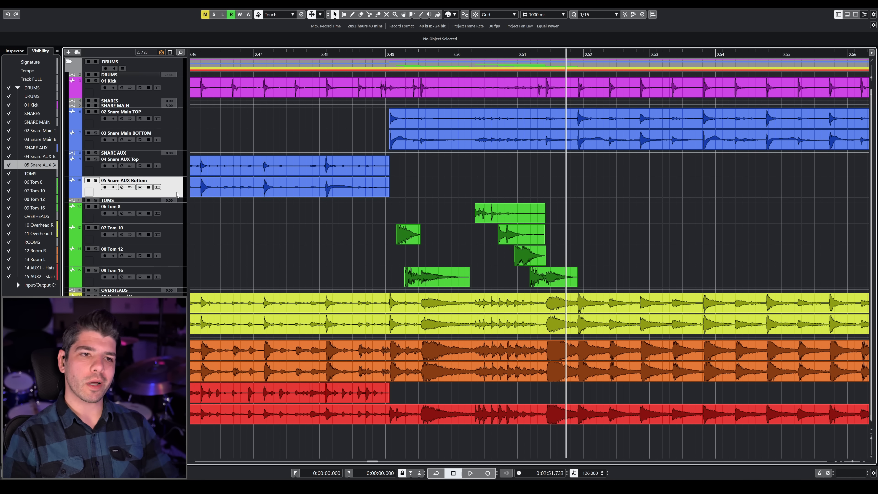
# - Play the passage with the tom fill from about 2:48.272 with the OVERHEADS group soloed
pyautogui.click(337, 55)
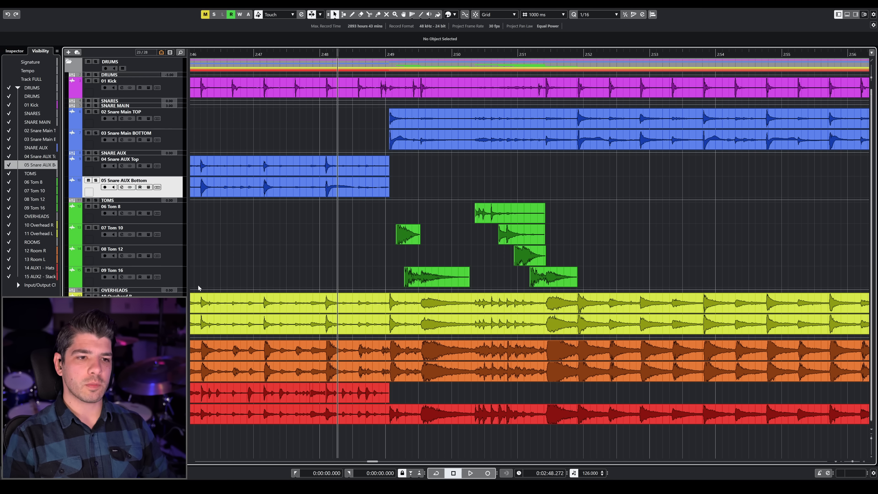
pyautogui.press('space')
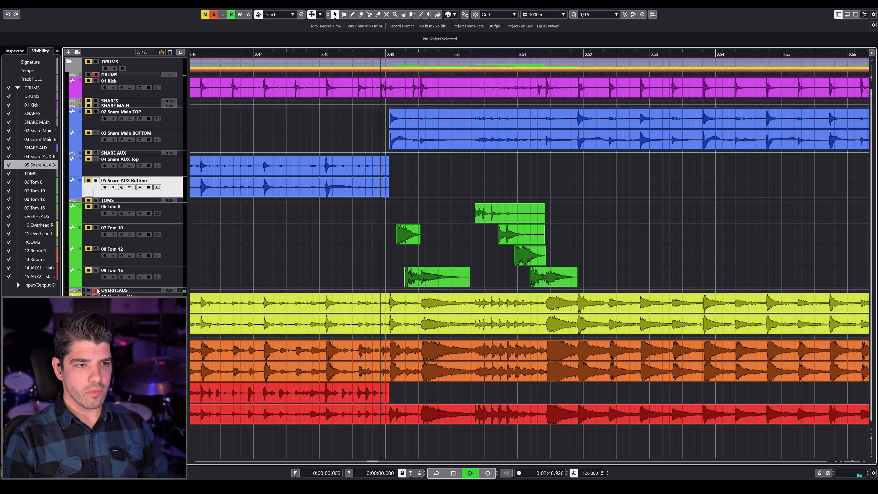
pyautogui.press('g')
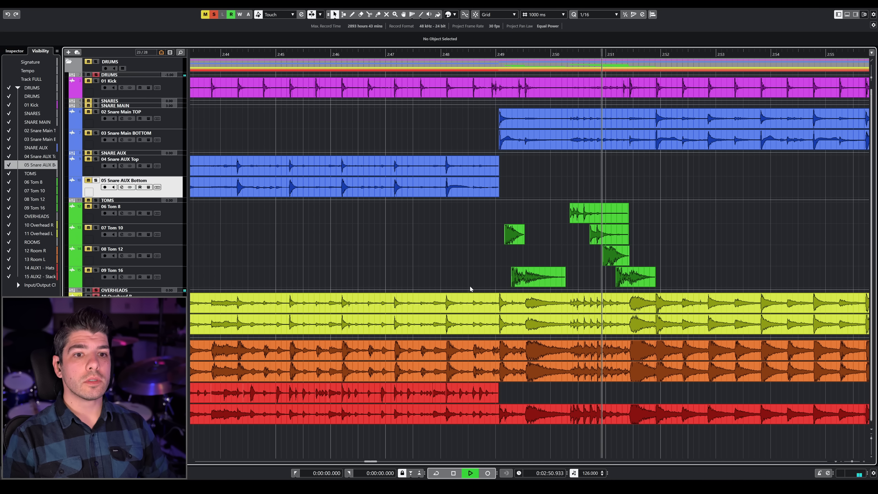
pyautogui.press('space')
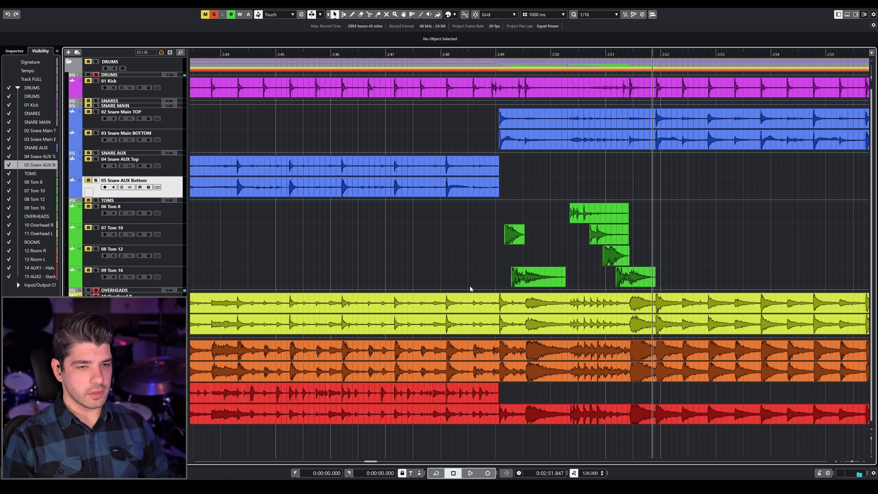
# - Play the tom fill from about 2:50 with only the TOMS group soloed
pyautogui.click(544, 53)
pyautogui.click(550, 54)
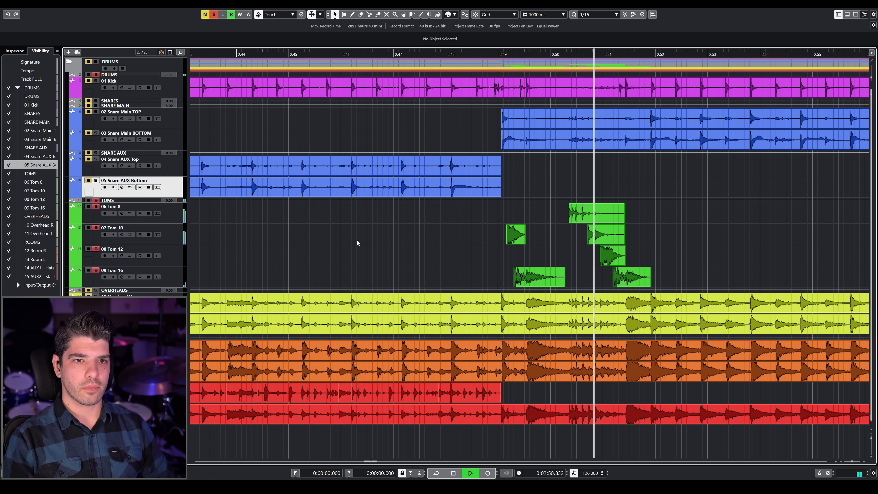
pyautogui.press('space')
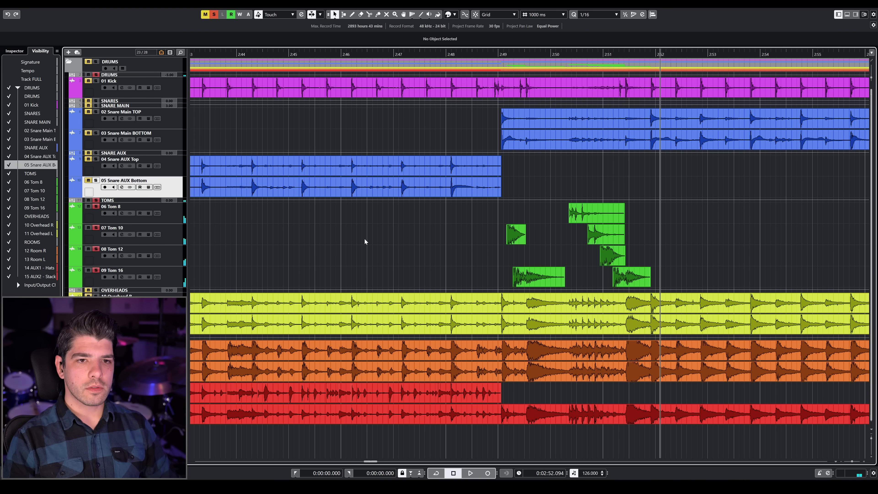
# - Examine the edited tom and snare clips across the whole length of the song
pyautogui.moveTo(557, 55); pyautogui.dragTo(556, 38)
pyautogui.press('g')
pyautogui.press('g')
pyautogui.press('g')
pyautogui.press('g')
pyautogui.press('g')
pyautogui.press('g')
pyautogui.press('g')
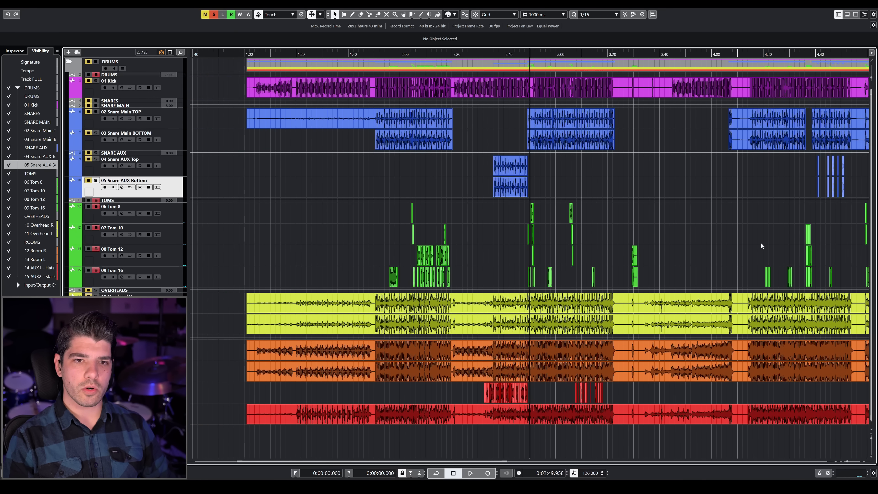
pyautogui.moveTo(543, 54); pyautogui.dragTo(519, 54)
pyautogui.press('h')
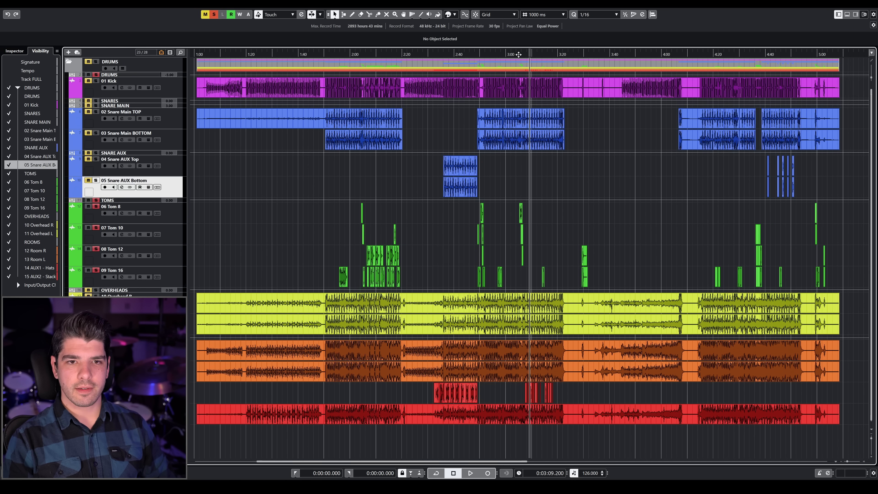
pyautogui.press('g')
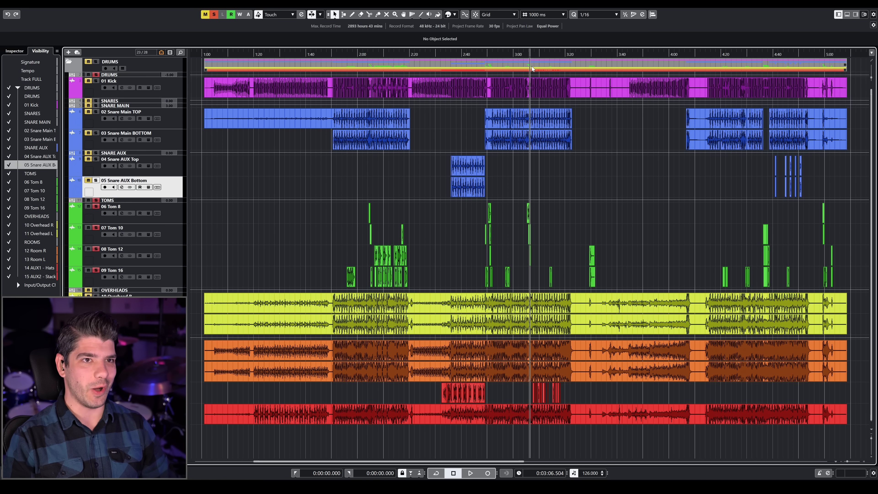
pyautogui.moveTo(522, 54); pyautogui.dragTo(524, 55)
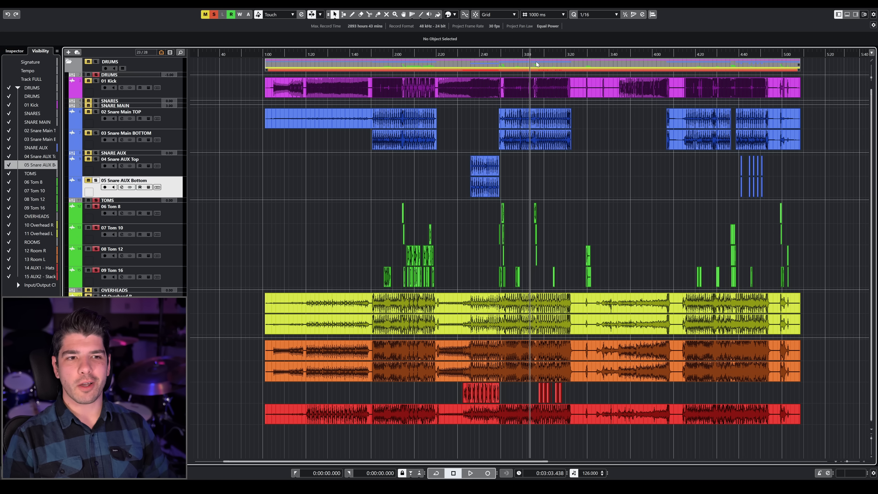
pyautogui.moveTo(530, 56); pyautogui.dragTo(531, 54)
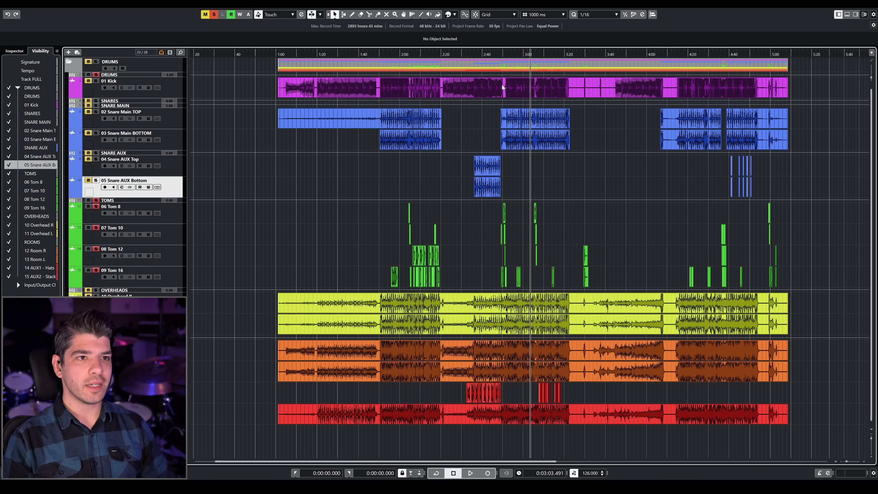
pyautogui.moveTo(797, 189); pyautogui.dragTo(333, 124)
pyautogui.click(467, 145)
# - Play the auxiliary snare hits from about 4:40 onward with the SNARE AUX group soloed, and release the solo
pyautogui.moveTo(747, 56); pyautogui.dragTo(382, 55)
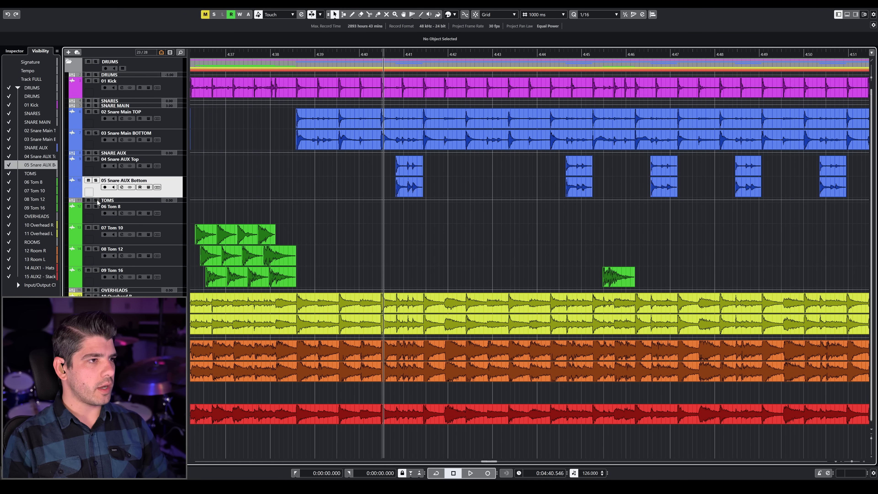
pyautogui.moveTo(380, 56); pyautogui.dragTo(381, 54)
pyautogui.press('space')
pyautogui.click(545, 55)
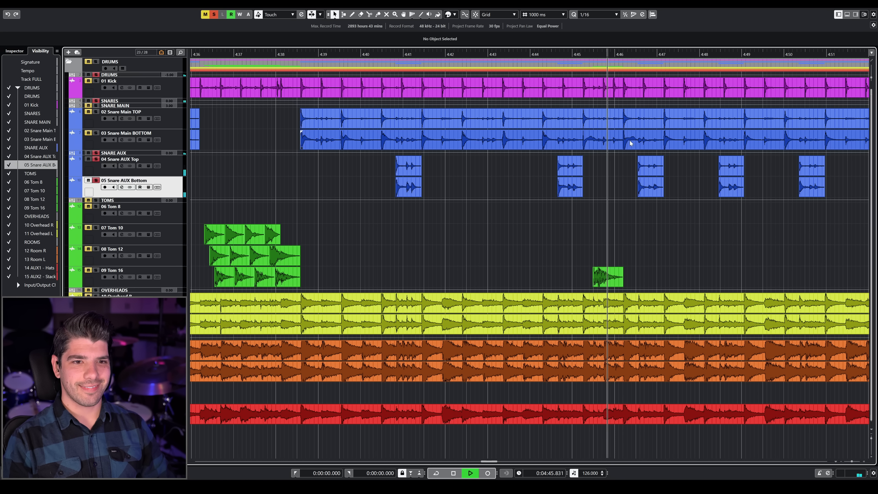
pyautogui.press('space')
pyautogui.press('g')
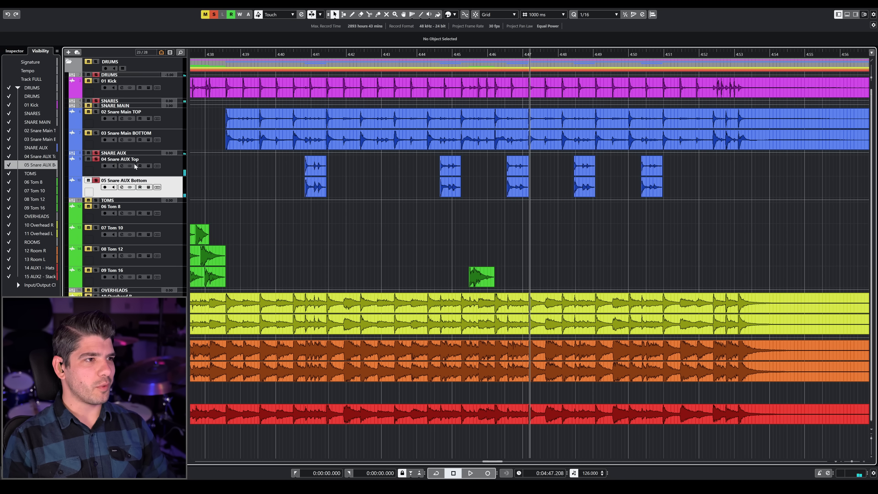
pyautogui.click(97, 153)
# - Place the playhead at about 4:38.374, near the end of the tom fill before the main snare re-enters
pyautogui.press('h')
pyautogui.press('h')
pyautogui.press('h')
pyautogui.press('h')
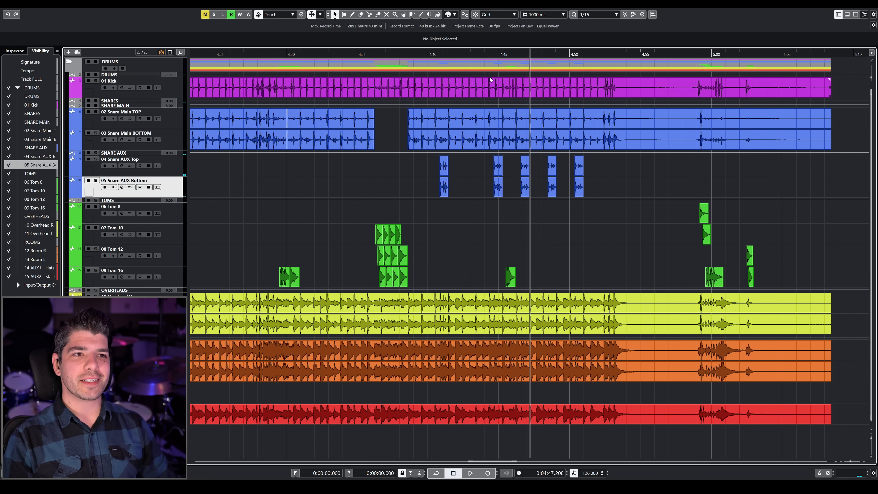
pyautogui.click(410, 52)
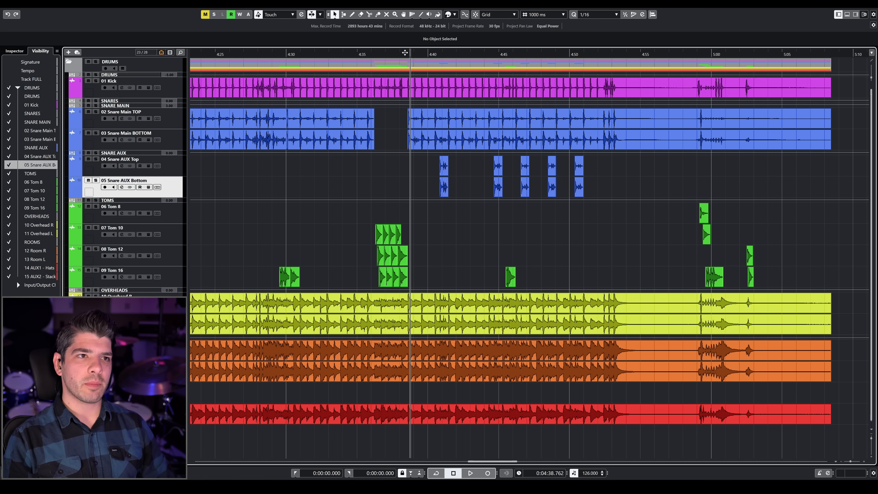
pyautogui.moveTo(405, 52); pyautogui.dragTo(405, 52)
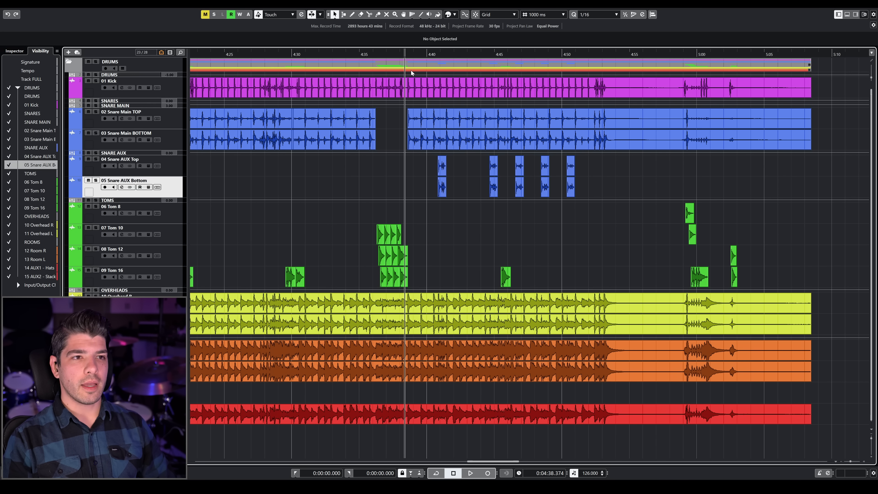
# - Play the full drum mix from about 4:38.575, where the main snare re-enters after the tom fill
pyautogui.click(408, 54)
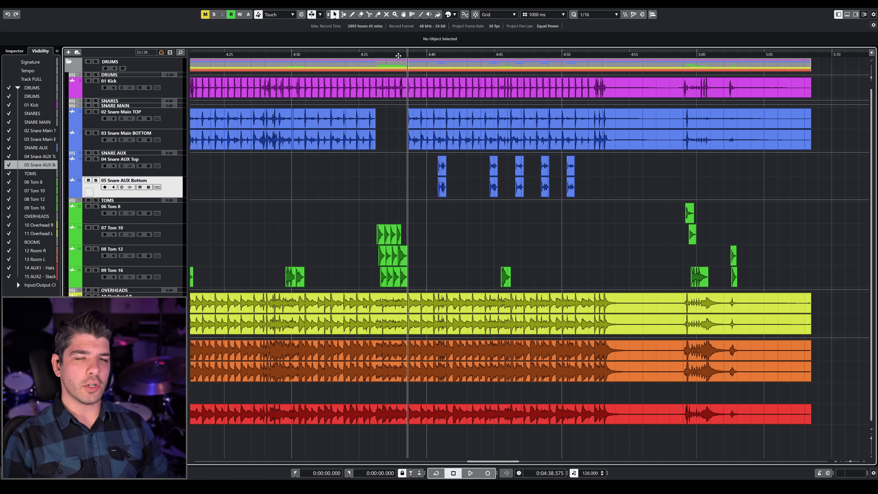
pyautogui.press('space')
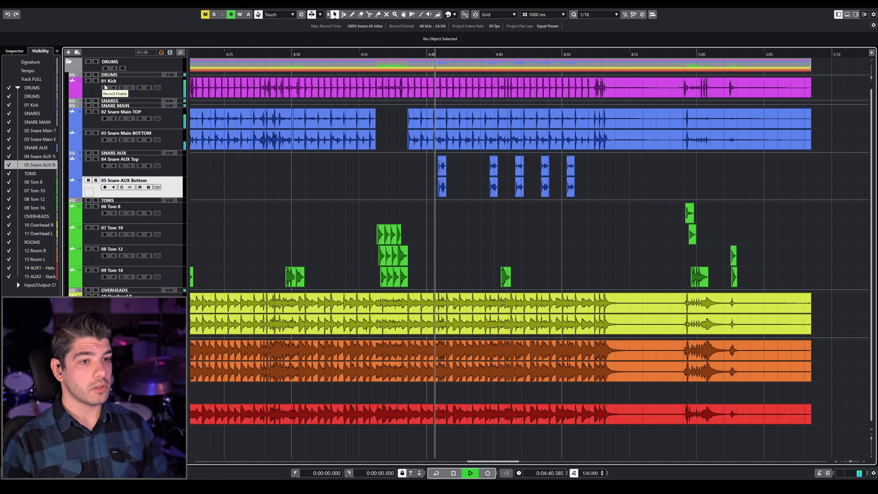
pyautogui.press('space')
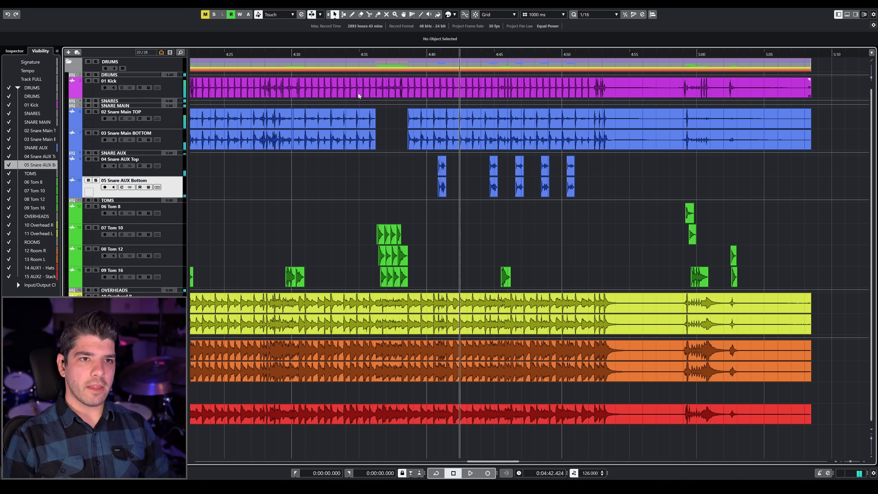
# - Play the drums from about 4:39.880 with only the OVERHEADS group soloed
pyautogui.click(515, 52)
pyautogui.press('h')
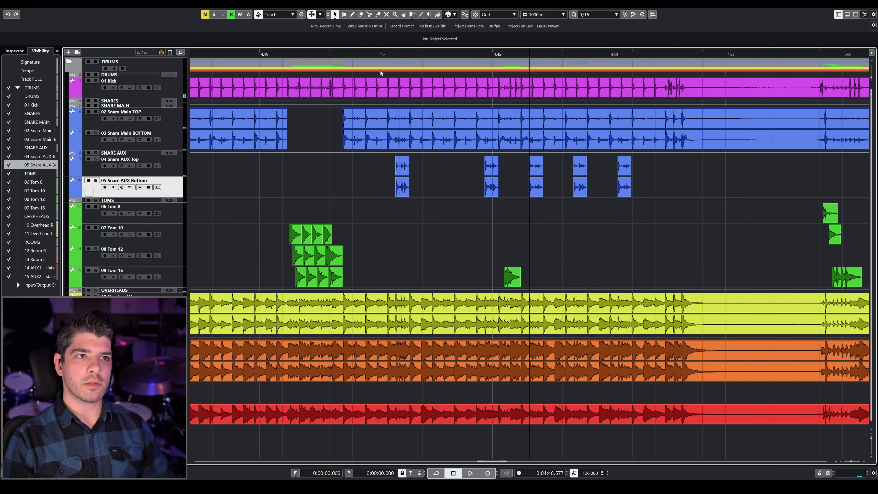
pyautogui.click(374, 54)
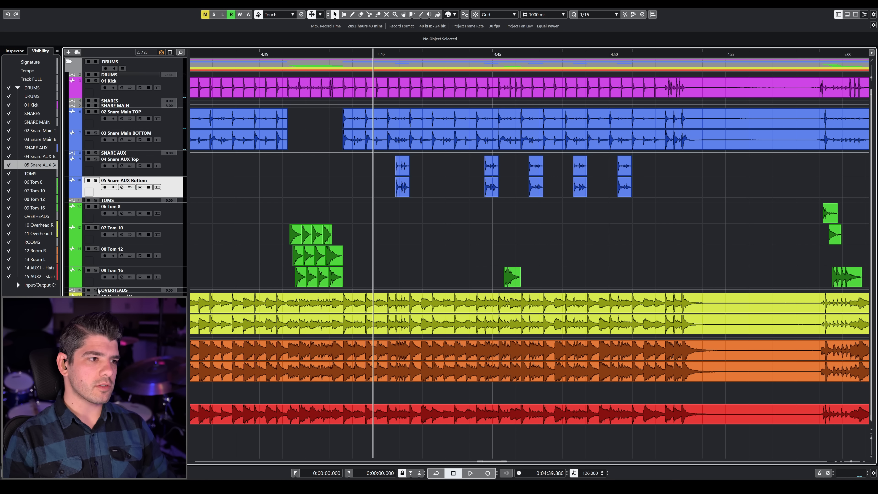
pyautogui.press('space')
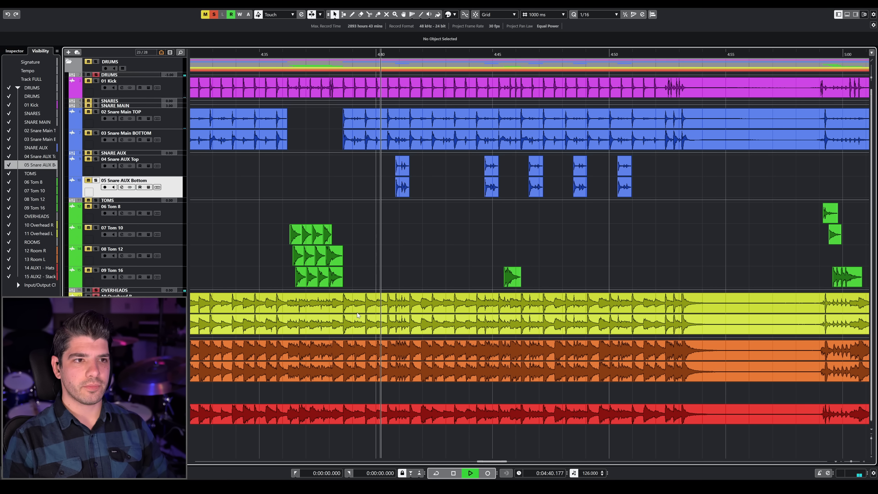
pyautogui.press('space')
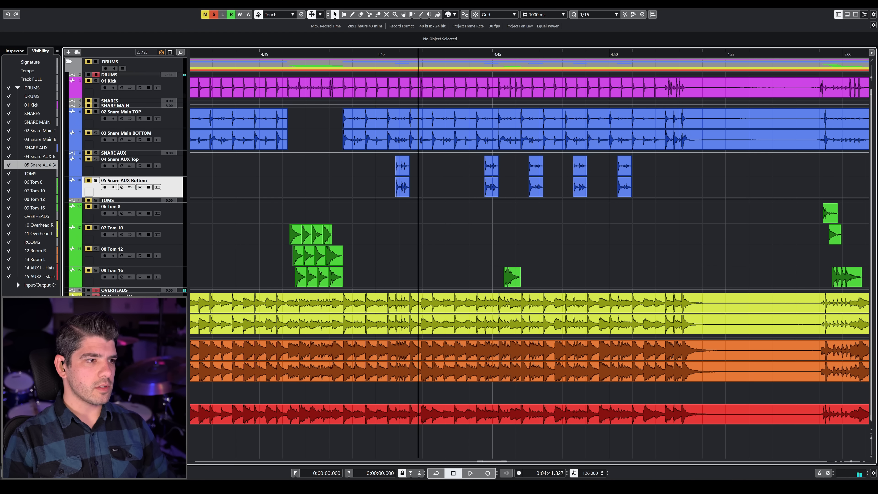
# - Release the solo and examine the changeover from auxiliary to main snare clips around 2:49 and the surrounding tom clips
pyautogui.moveTo(475, 54); pyautogui.dragTo(484, 32)
pyautogui.moveTo(514, 54); pyautogui.dragTo(515, 54)
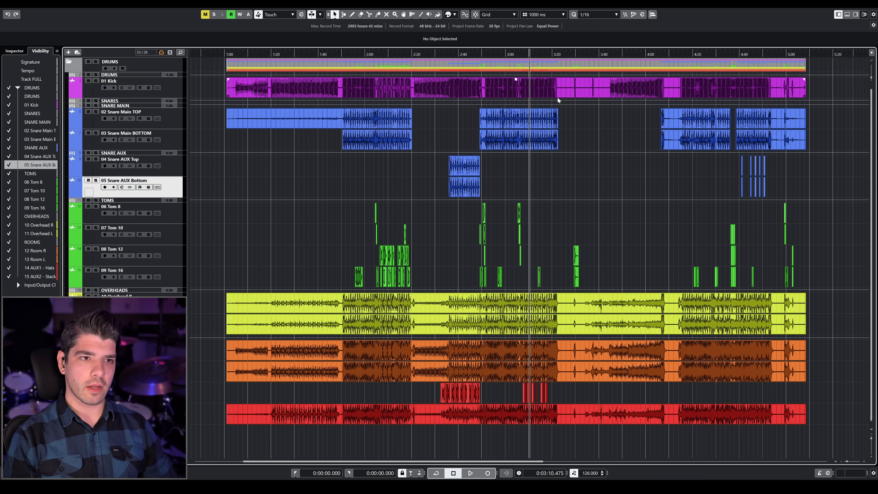
pyautogui.moveTo(481, 56); pyautogui.dragTo(472, 75)
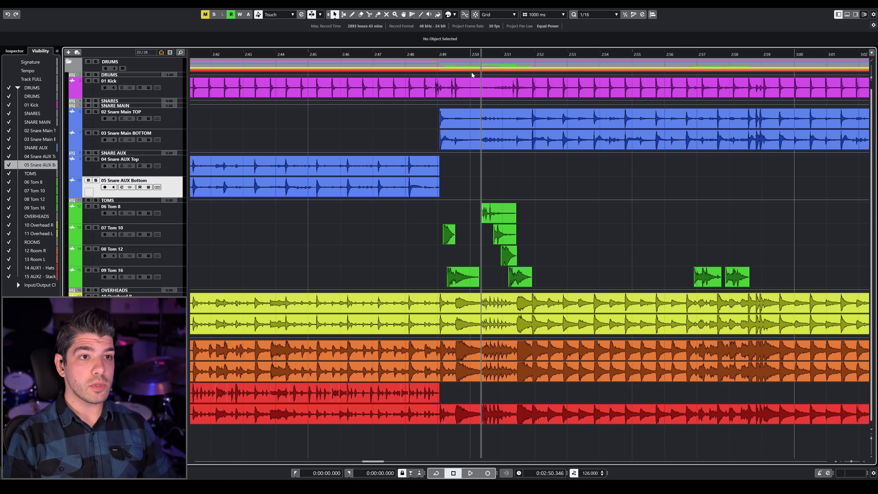
pyautogui.click(411, 55)
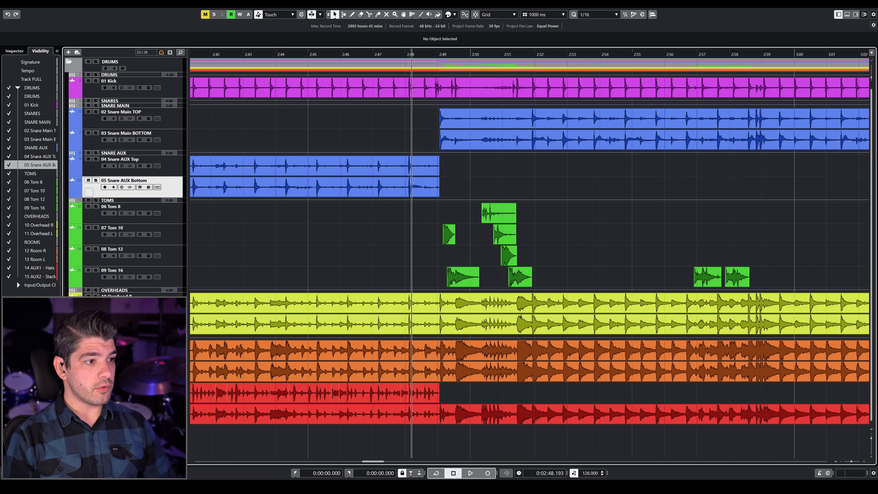
pyautogui.scroll(-8, 551, 164)
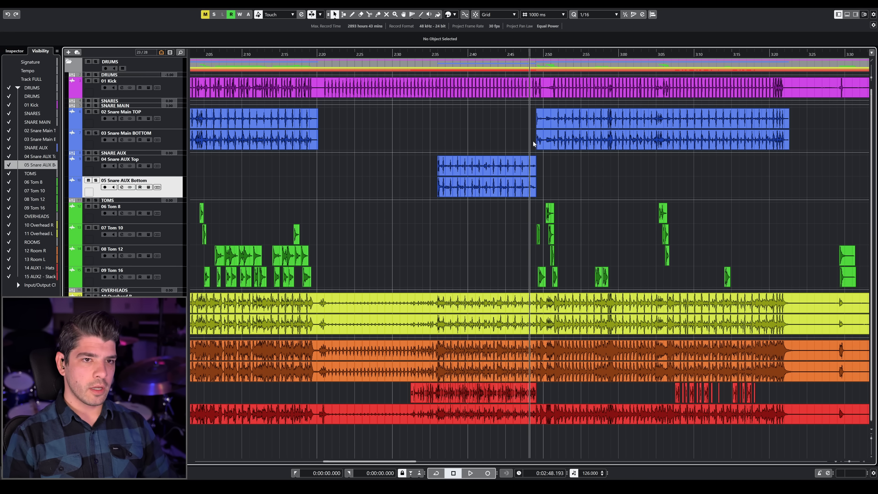
pyautogui.press('g')
pyautogui.press('g')
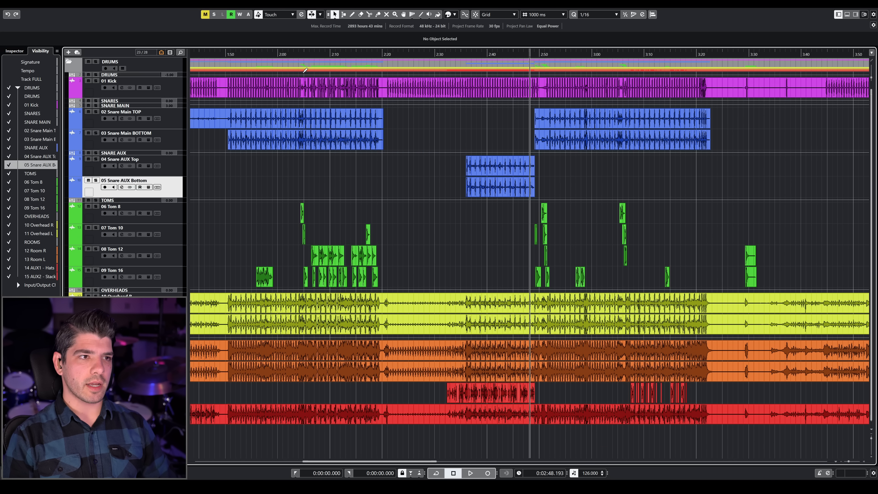
# - Play the full drum mix through the tom section starting at about 2:03
pyautogui.click(295, 54)
pyautogui.press('space')
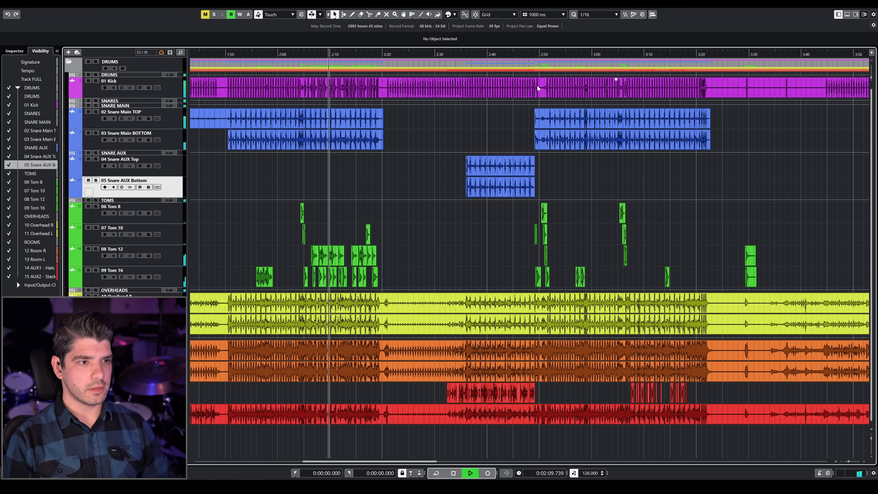
pyautogui.press('space')
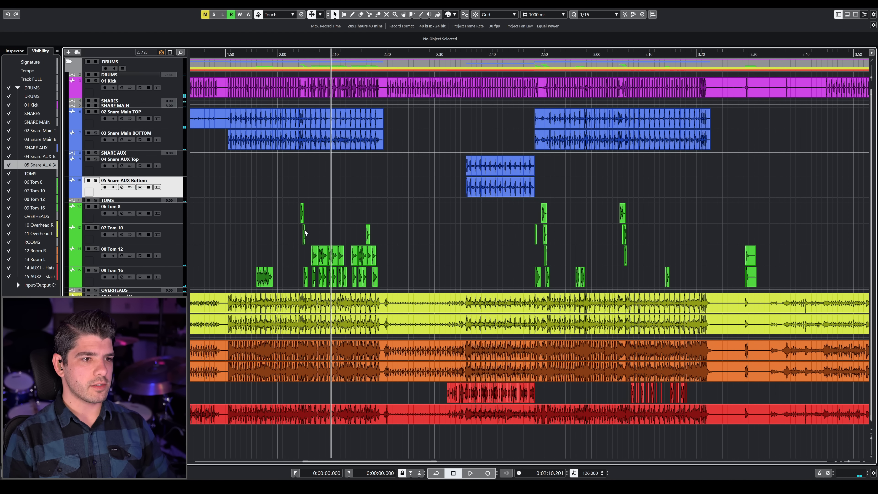
# - Examine the trimmed tom clips between about 1:55 and 2:20 against the surrounding snare and overhead clips
pyautogui.scroll(5, 273, 263)
pyautogui.scroll(-2, 386, 226)
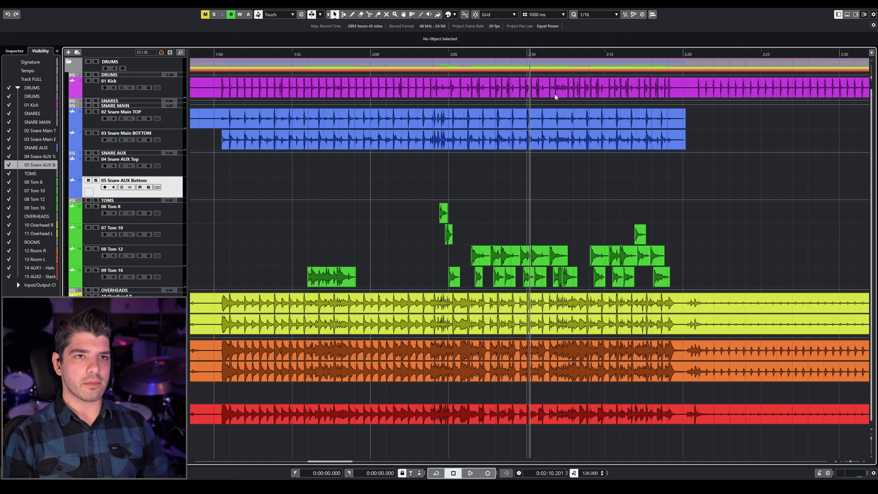
pyautogui.click(577, 52)
pyautogui.scroll(-1, 577, 53)
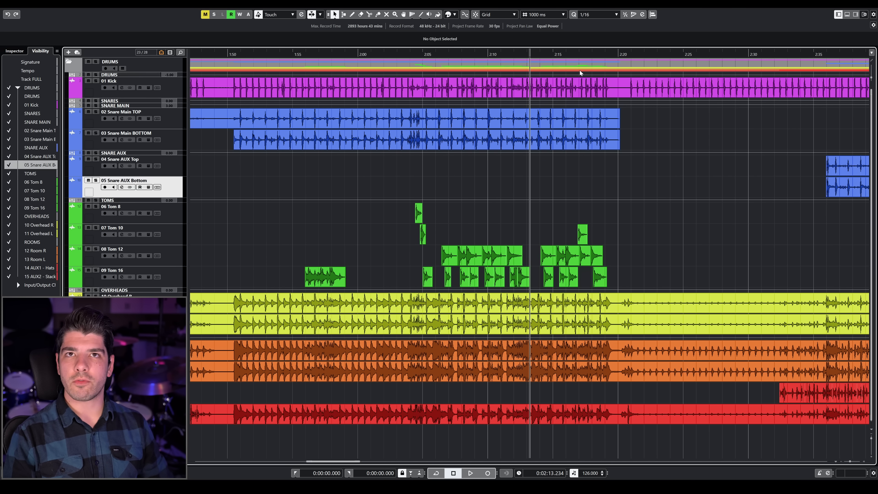
pyautogui.scroll(-3, 579, 70)
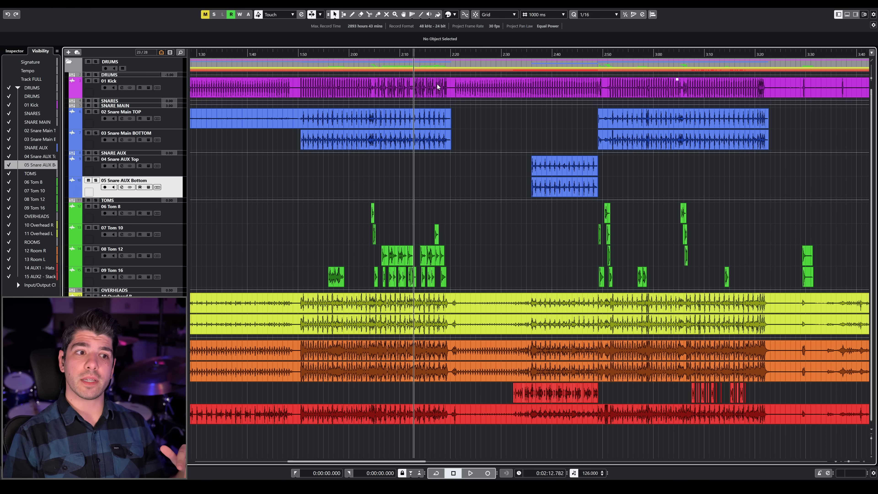
# - Place the playhead at about 2:03.326, select the TOMS group track and show its inserts
pyautogui.click(365, 55)
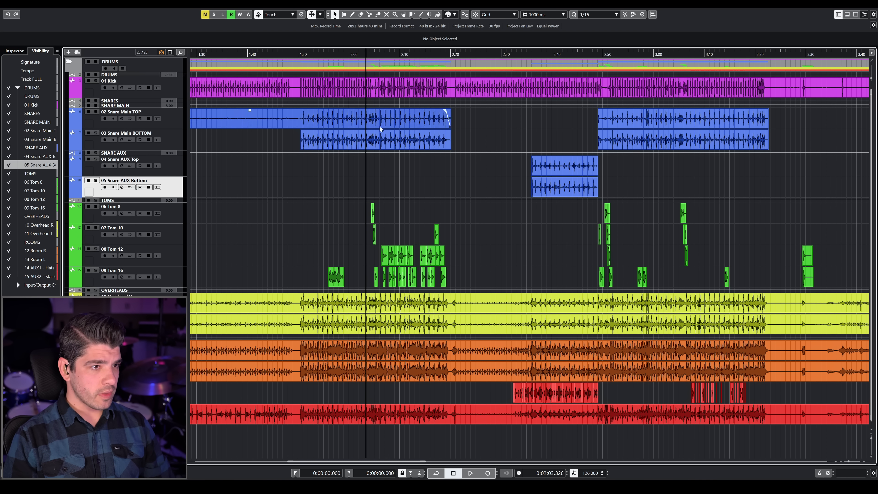
pyautogui.press('Down')
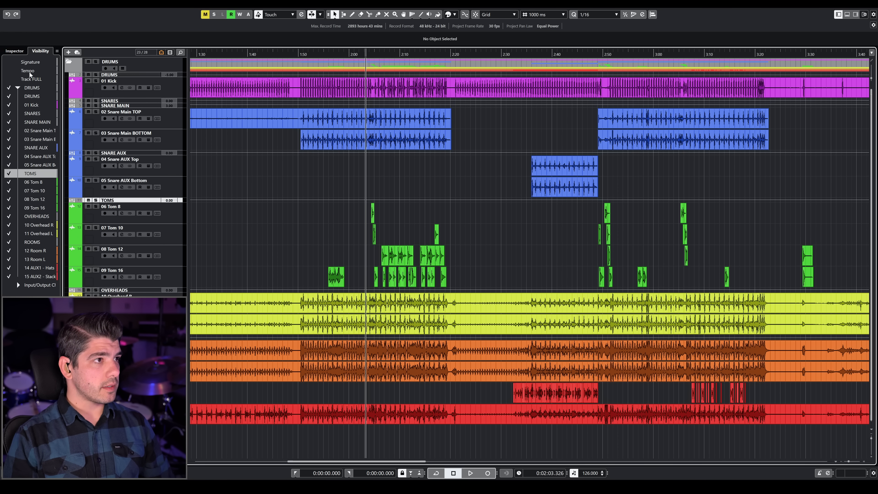
pyautogui.click(15, 51)
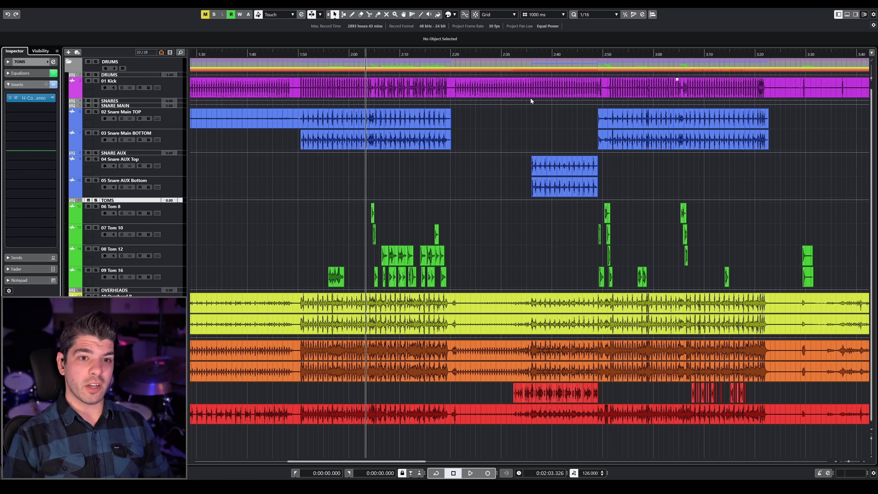
# - Play the tom section from about 2:03.873 with the TOMS group's insert plug-in bypassed, re-enabling it during playback
pyautogui.click(625, 54)
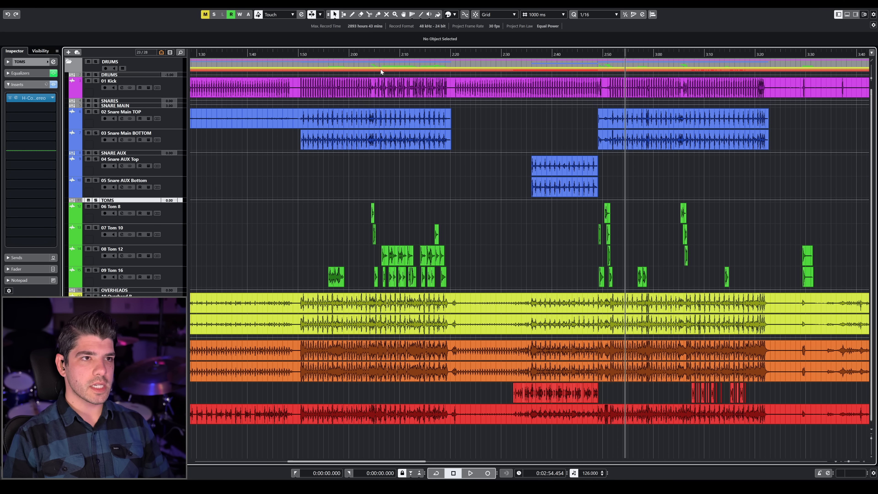
pyautogui.moveTo(365, 54); pyautogui.dragTo(365, 62)
pyautogui.click(376, 56)
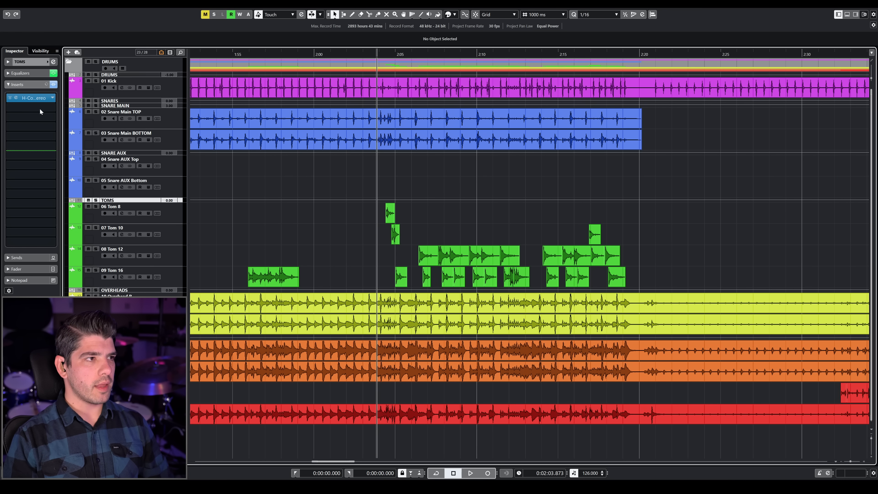
pyautogui.click(10, 98)
pyautogui.press('space')
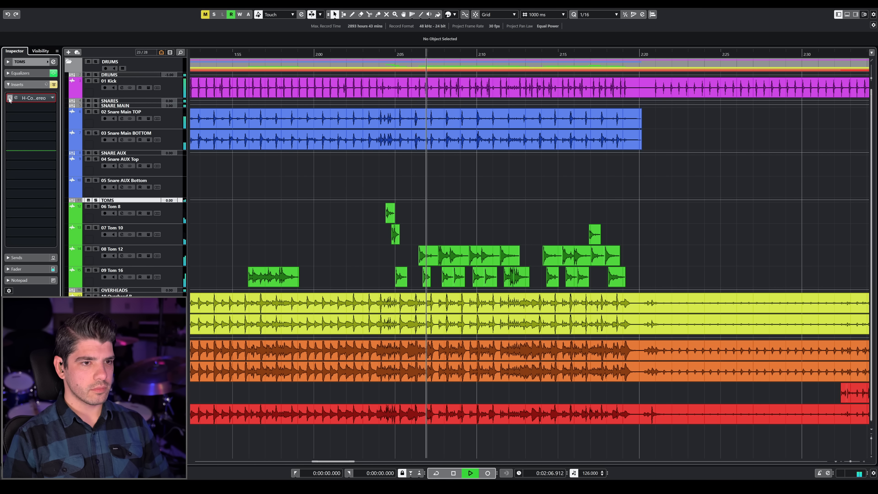
pyautogui.click(10, 98)
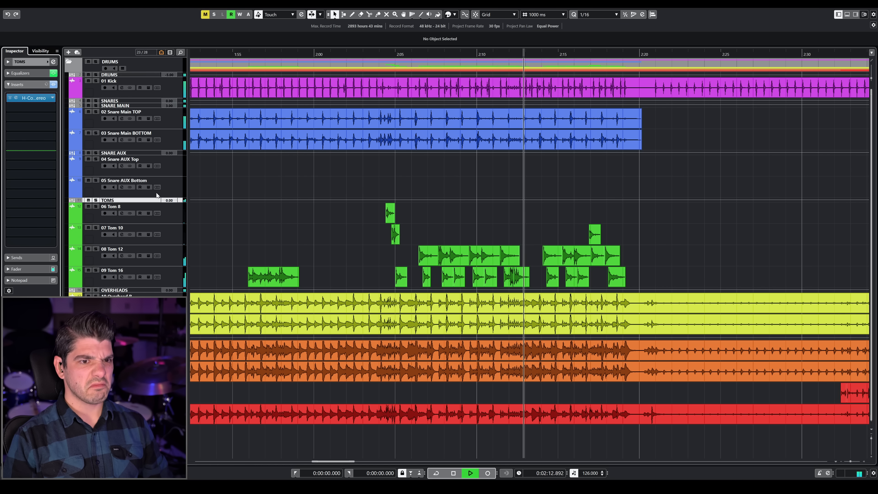
pyautogui.press('space')
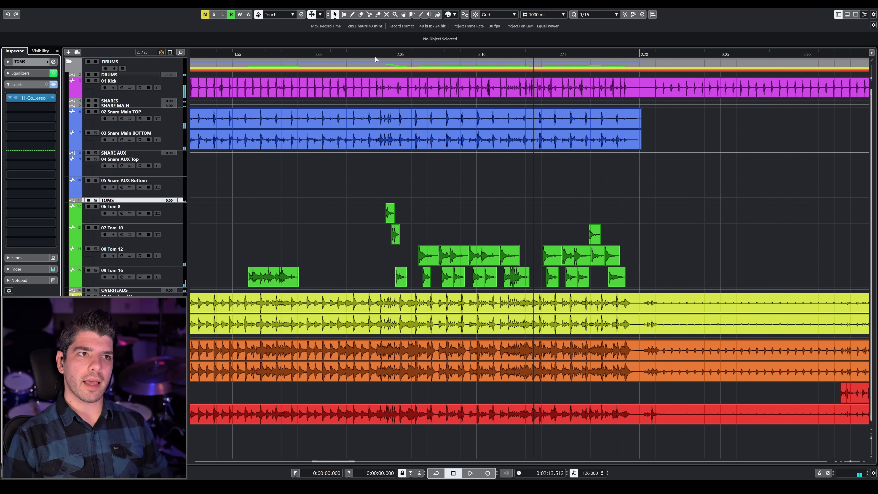
# - Solo the TOMS group and play the fill from about 2:50.161 with its insert plug-in bypassed, then re-enable the plug-in
pyautogui.moveTo(374, 57); pyautogui.dragTo(373, 51)
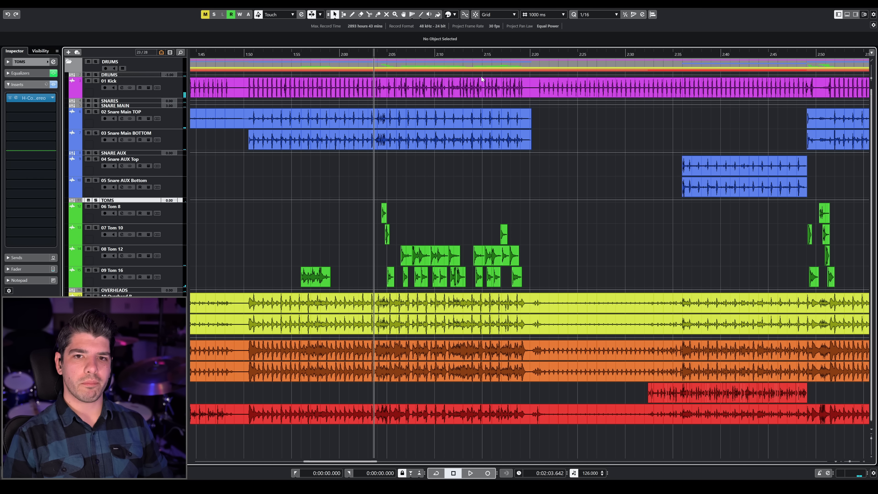
pyautogui.moveTo(850, 56); pyautogui.dragTo(851, 71)
pyautogui.click(590, 54)
pyautogui.click(96, 200)
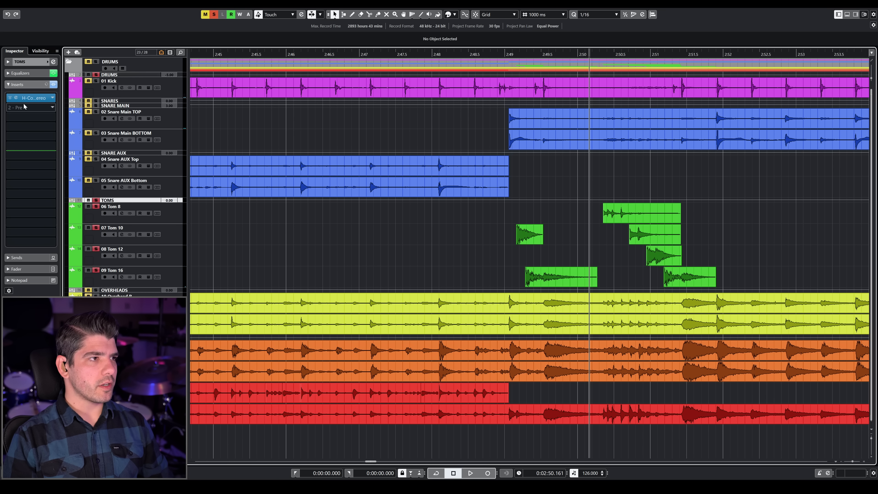
pyautogui.click(9, 98)
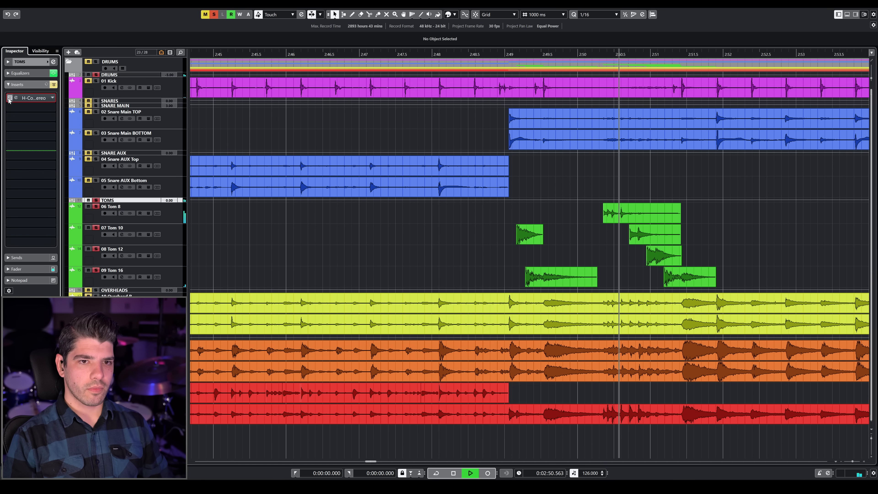
pyautogui.press('space')
pyautogui.click(10, 98)
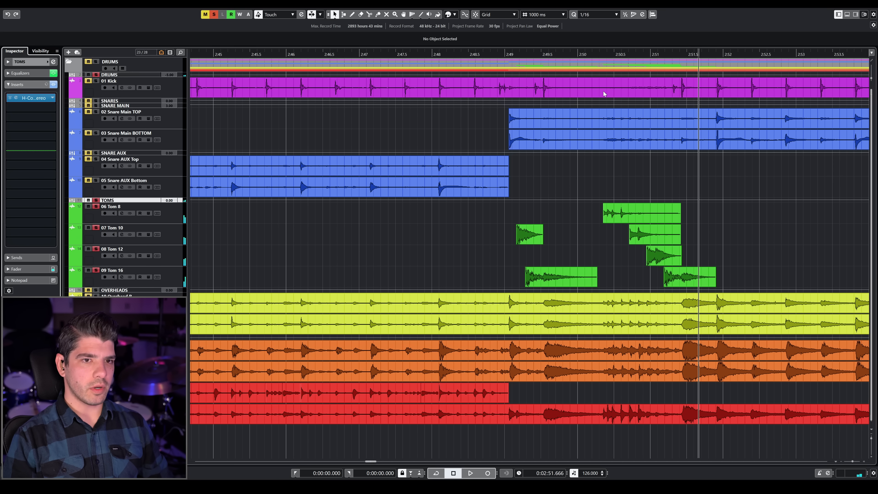
# - Play the soloed tom fill at about 2:50 again with the TOMS insert plug-in active, and release the solo
pyautogui.click(593, 54)
pyautogui.press('space')
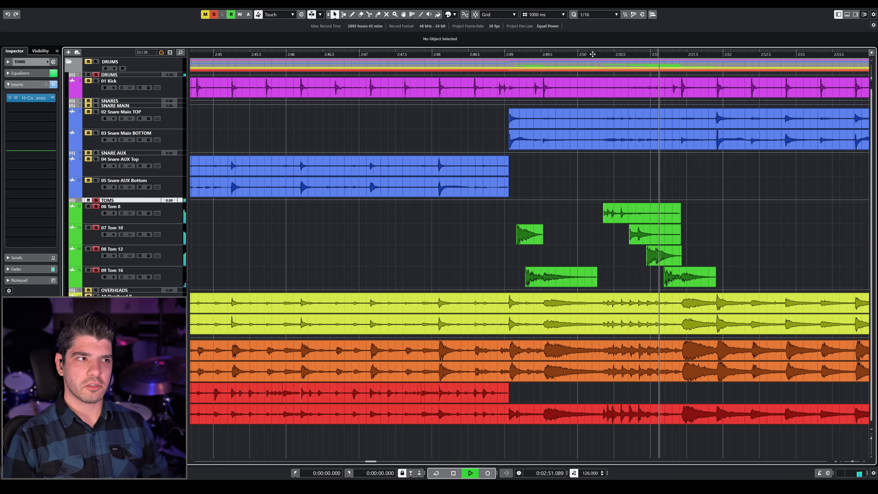
pyautogui.press('space')
pyautogui.click(96, 200)
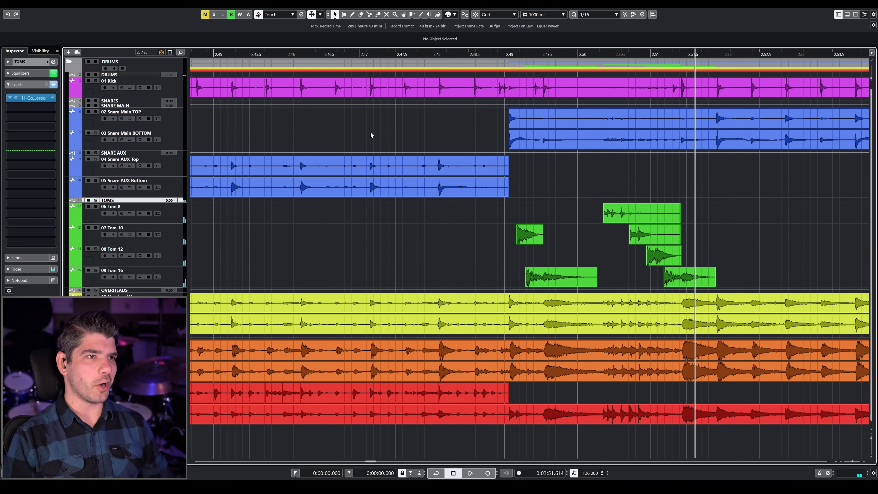
pyautogui.moveTo(563, 54); pyautogui.dragTo(562, 31)
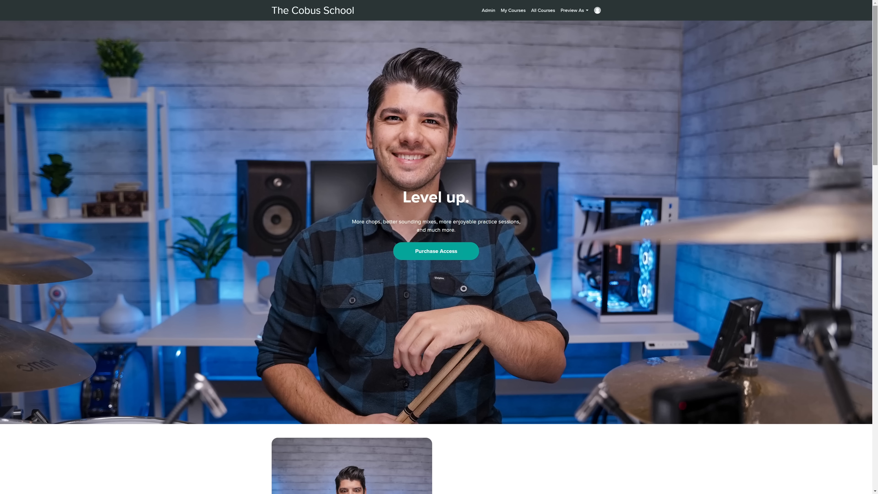
# - Switch to The Cobus School web page and look through its lesson descriptions, lesson pack content and pricing option
pyautogui.scroll(-8, 439, 221)
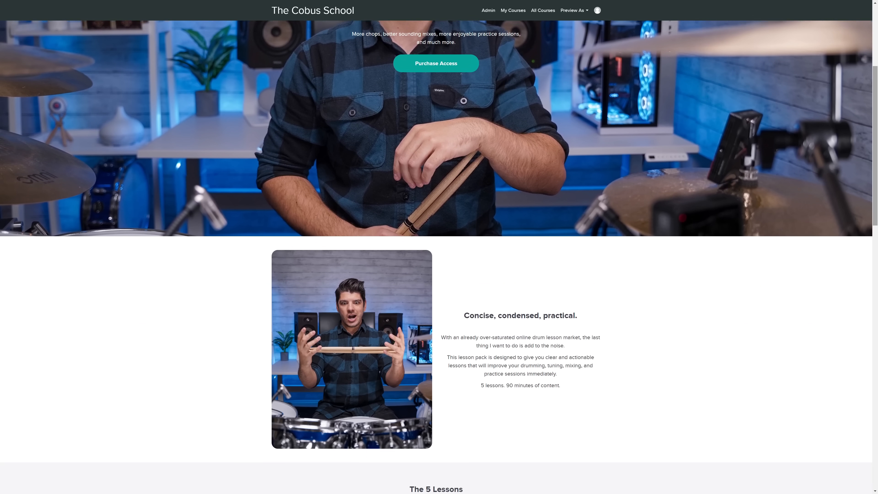
pyautogui.scroll(-3, 439, 221)
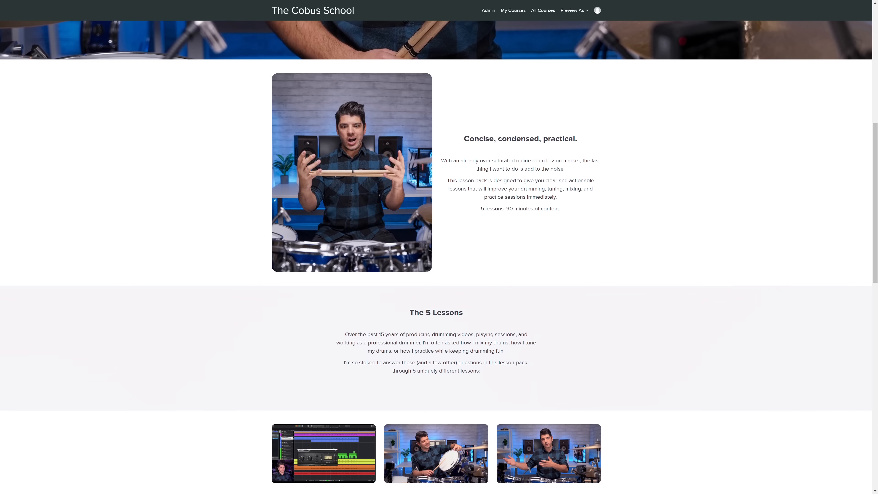
pyautogui.scroll(-10, 439, 222)
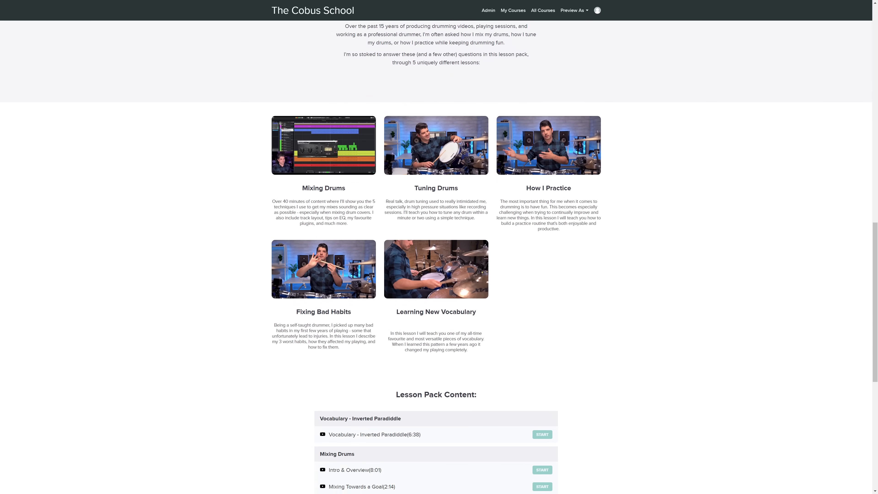
pyautogui.scroll(-3, 439, 222)
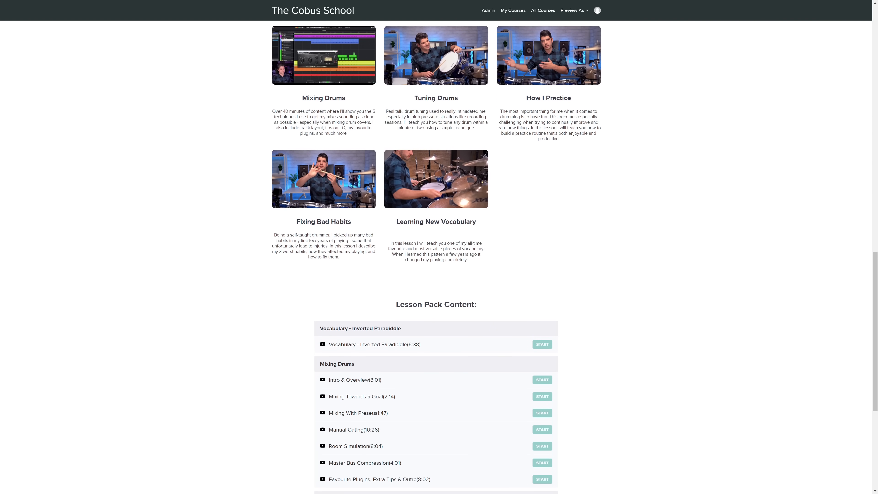
pyautogui.scroll(-6, 439, 221)
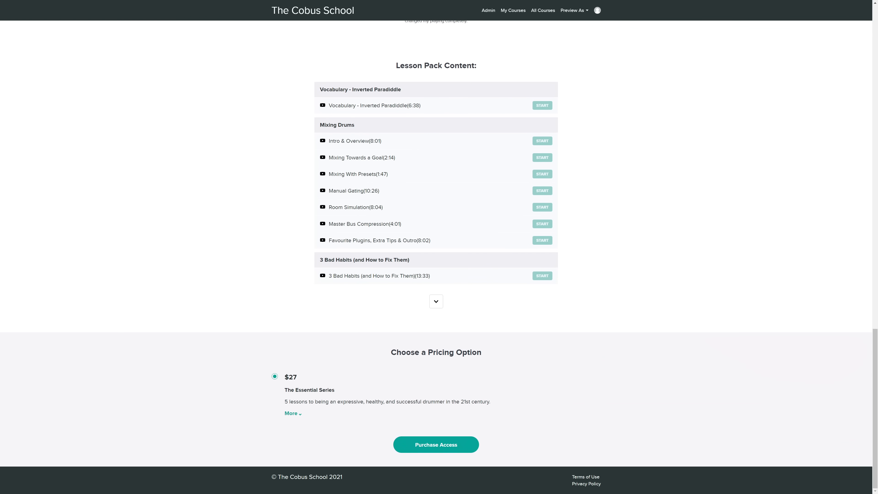